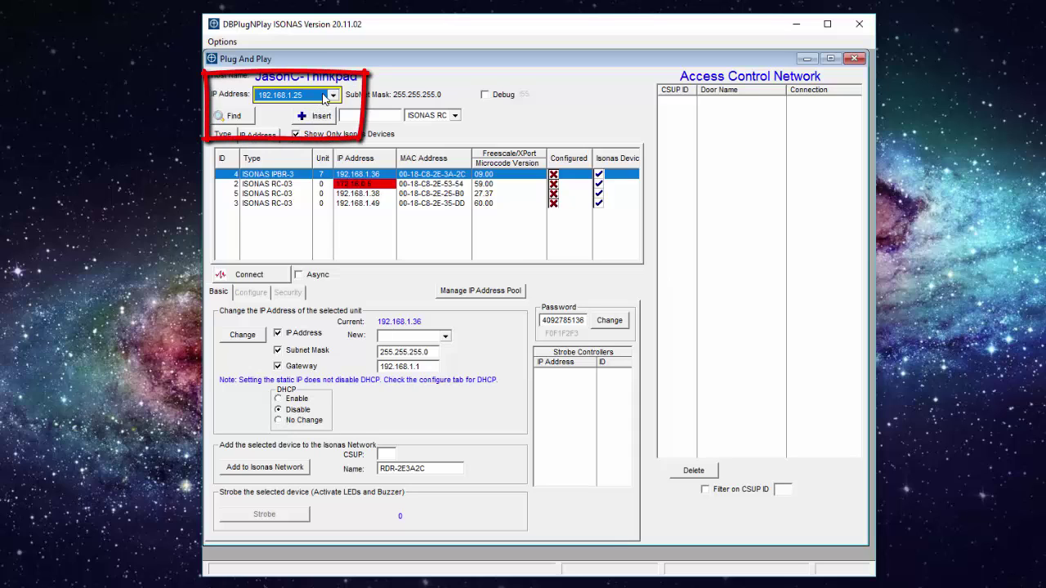
# Step: Keep 192.168.1.25 as the host IP address and scan its network for ISONAS devices
pyautogui.click(326, 96)
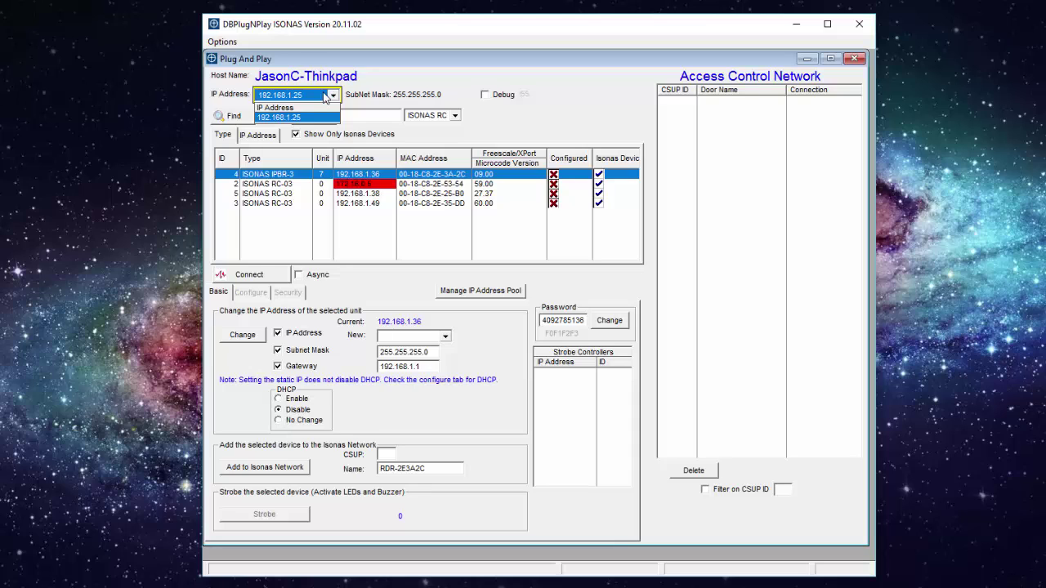
pyautogui.click(325, 97)
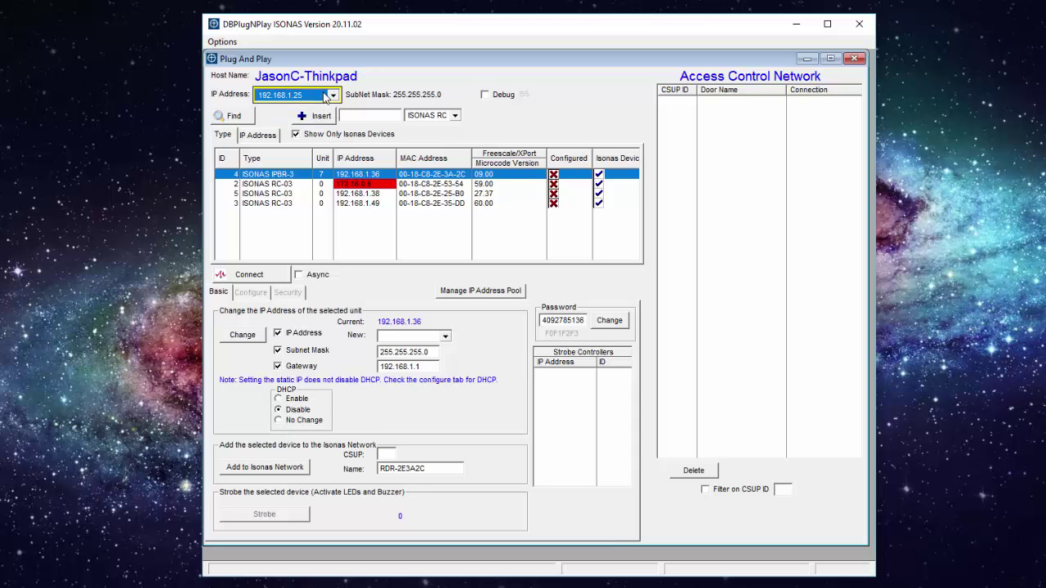
pyautogui.click(233, 117)
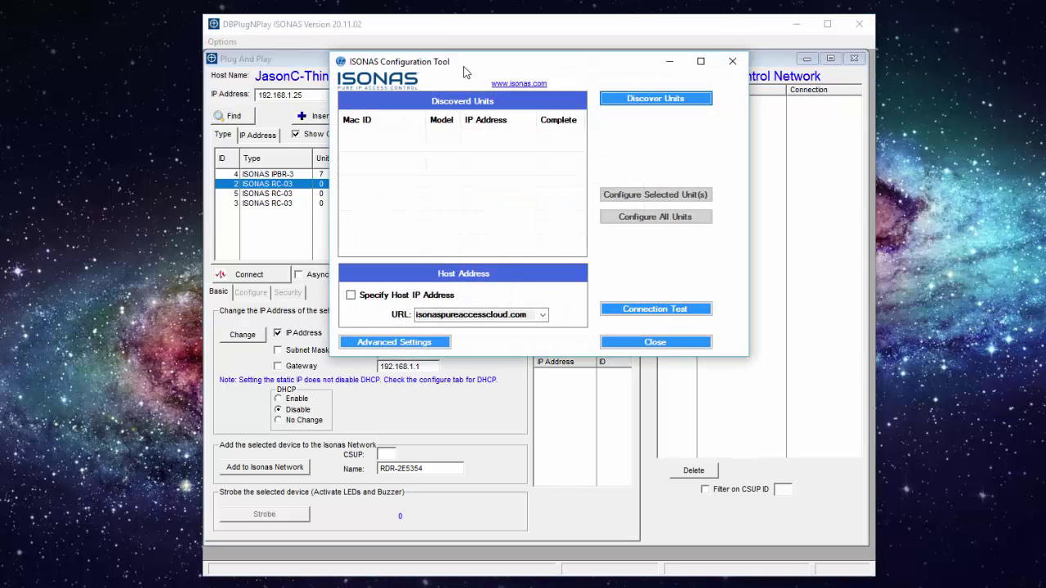
# Step: Discover the units on the network with the ISONAS Configuration Tool and close that tool
pyautogui.moveTo(463, 72); pyautogui.dragTo(687, 80)
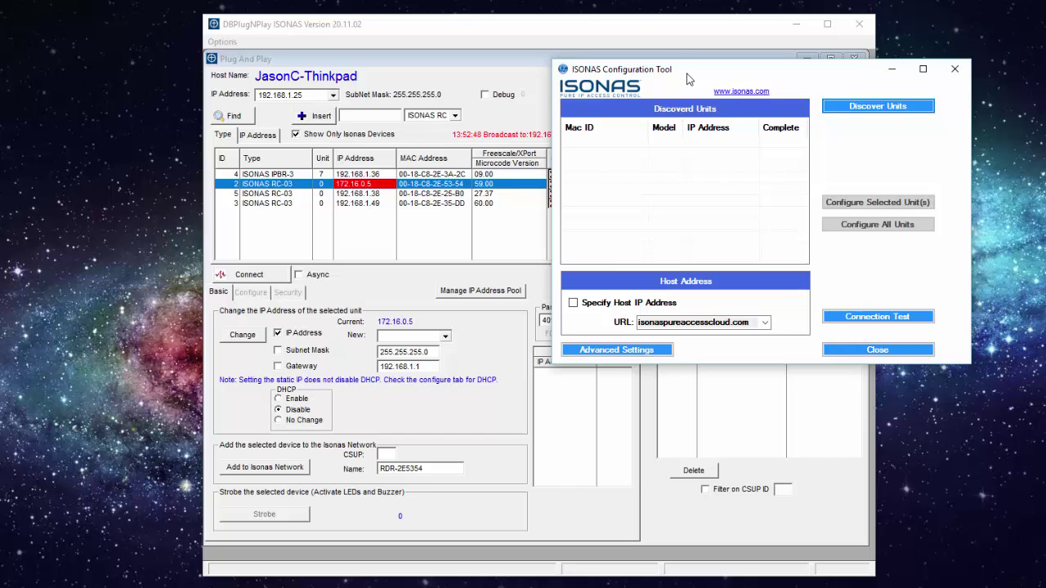
pyautogui.click(871, 112)
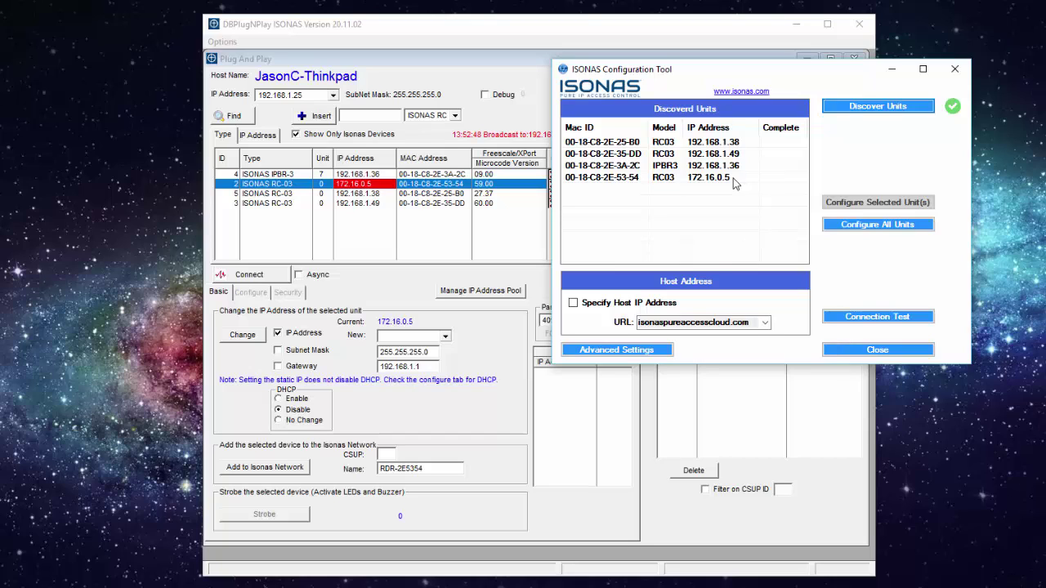
pyautogui.click(880, 351)
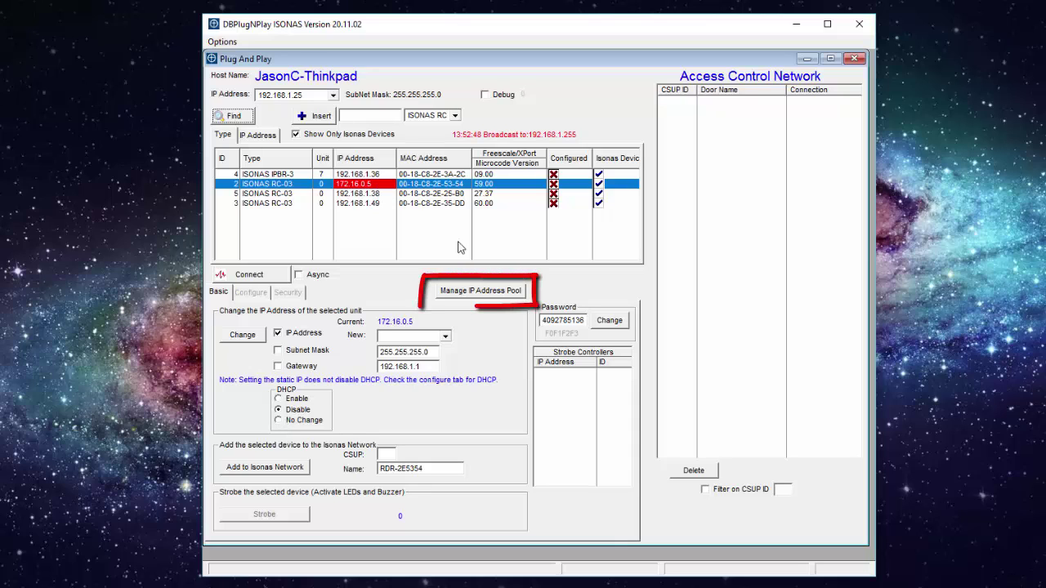
# Step: Insert the address range 192.168.1.70 to 192.168.1.79 into the IP address pool, confirming the insertion
pyautogui.click(474, 293)
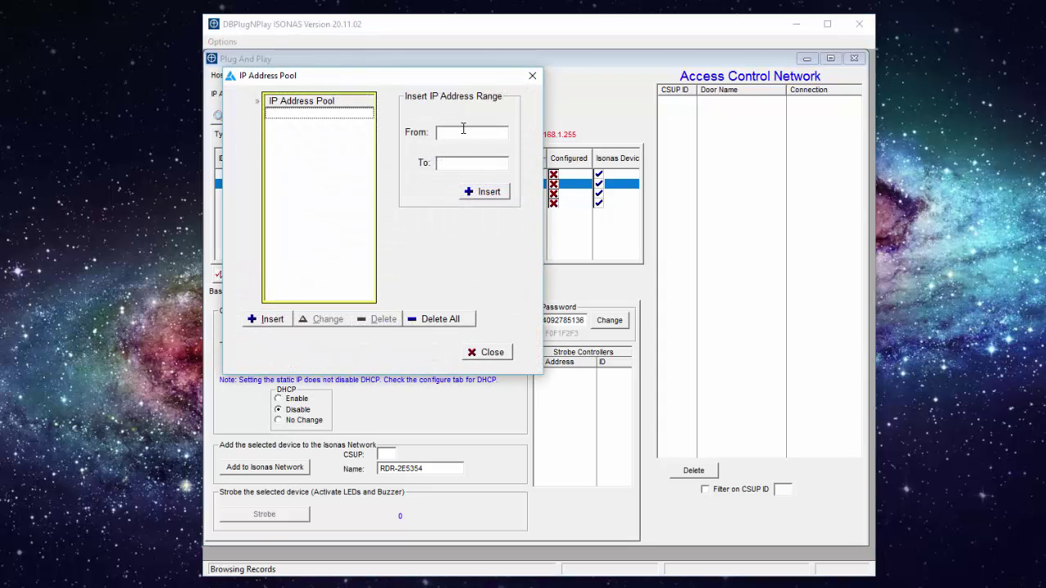
pyautogui.click(462, 131)
pyautogui.write('192.1')
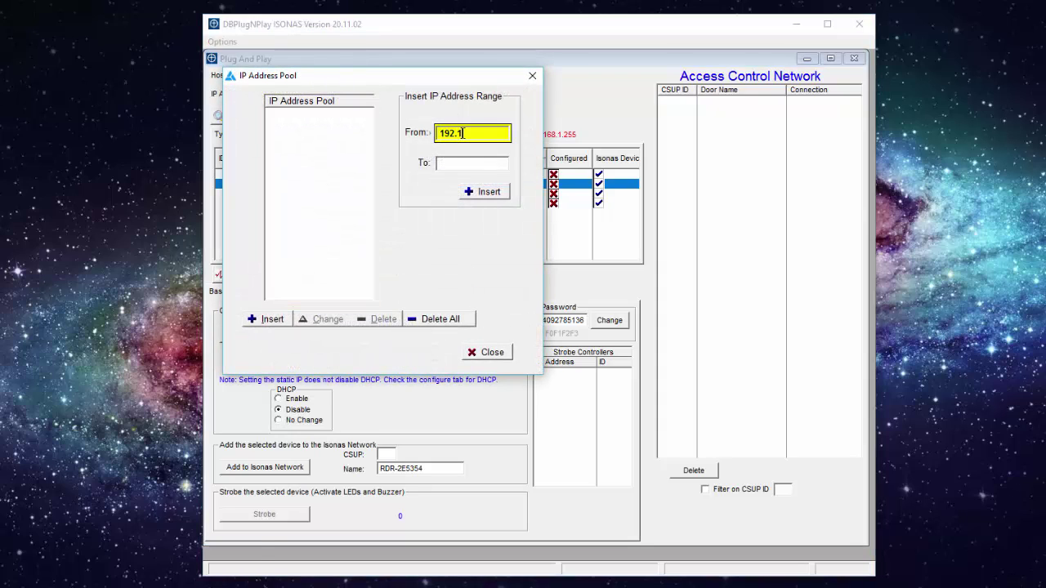
pyautogui.write('68.1.70')
pyautogui.press('Tab')
pyautogui.write('192.1')
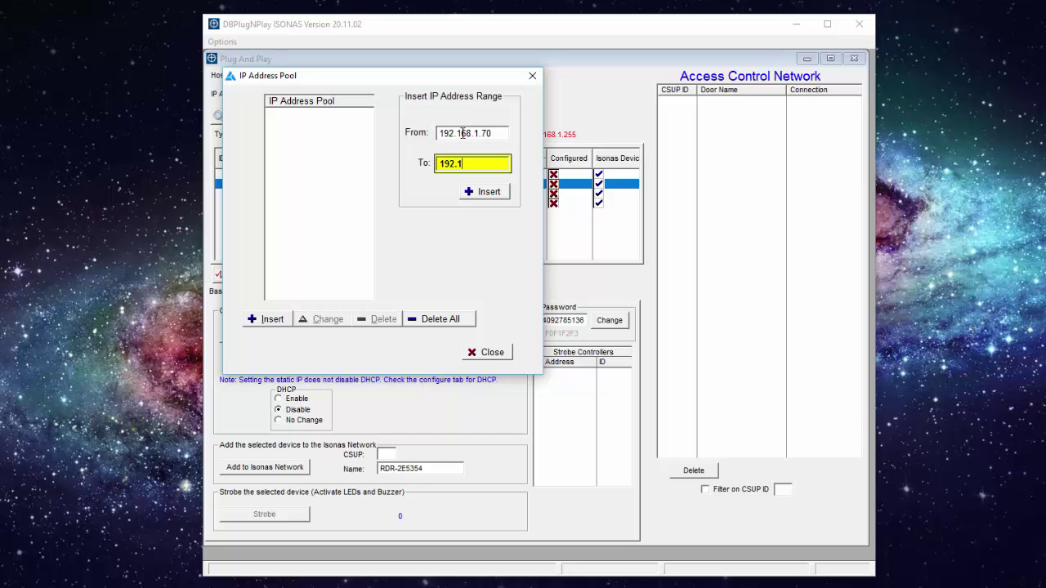
pyautogui.write('68.1.79')
pyautogui.click(483, 194)
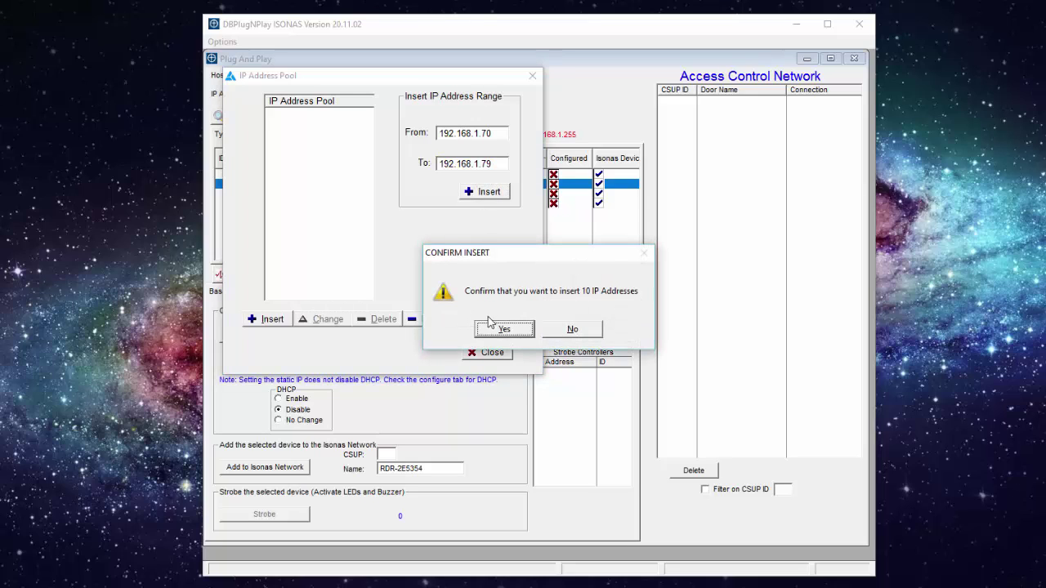
pyautogui.click(493, 327)
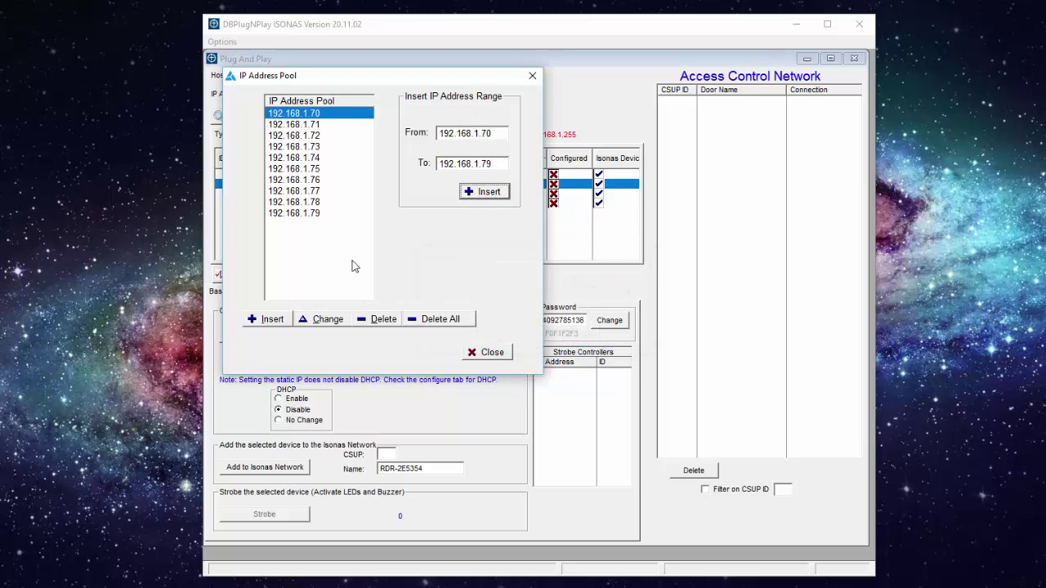
pyautogui.click(491, 356)
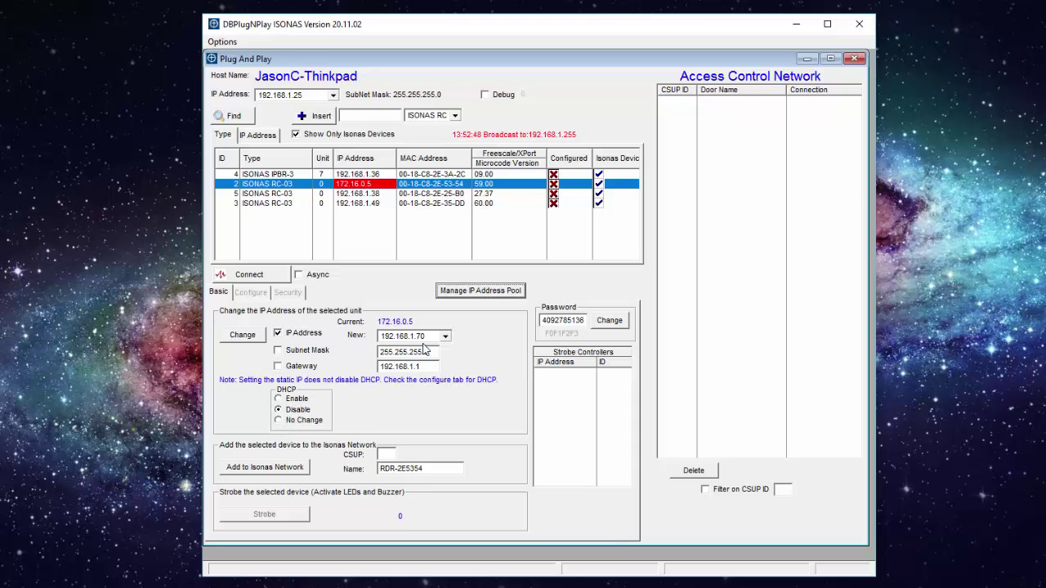
# Step: Change the selected RC-03's IP address to 192.168.1.70, including subnet mask 255.255.255.0 and gateway 192.168.1.1
pyautogui.click(306, 353)
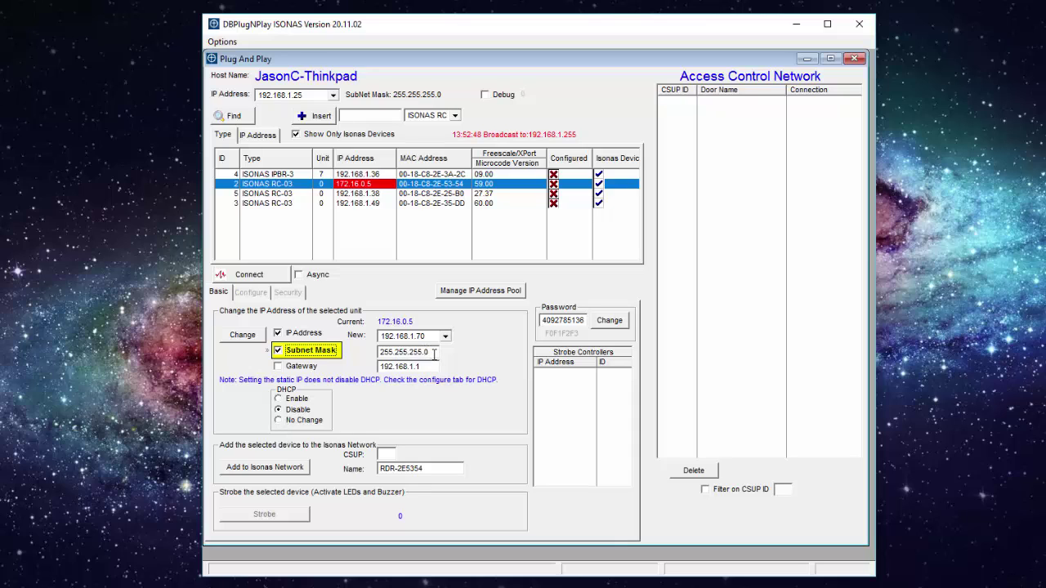
pyautogui.click(297, 368)
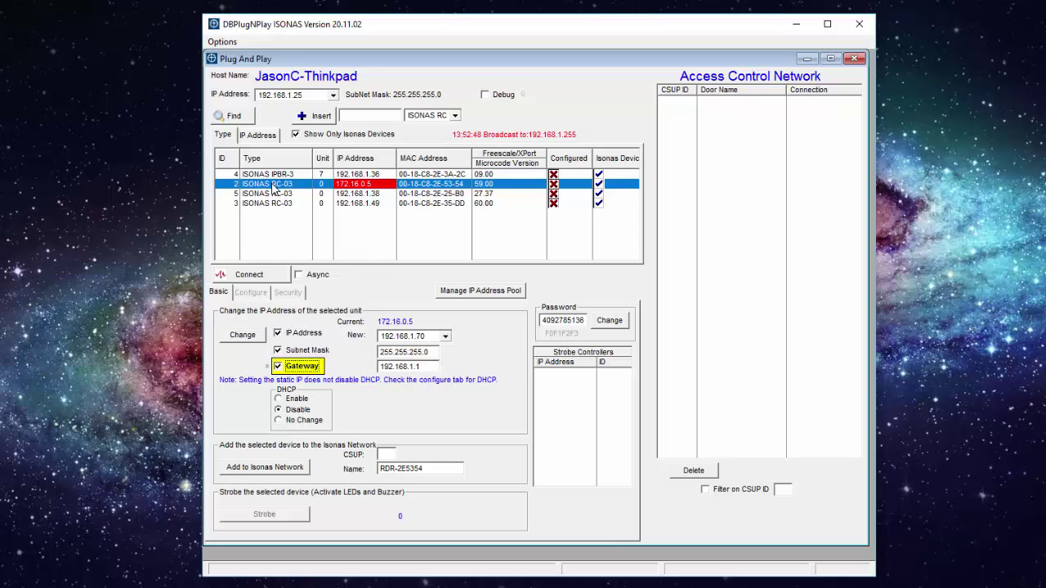
pyautogui.click(242, 337)
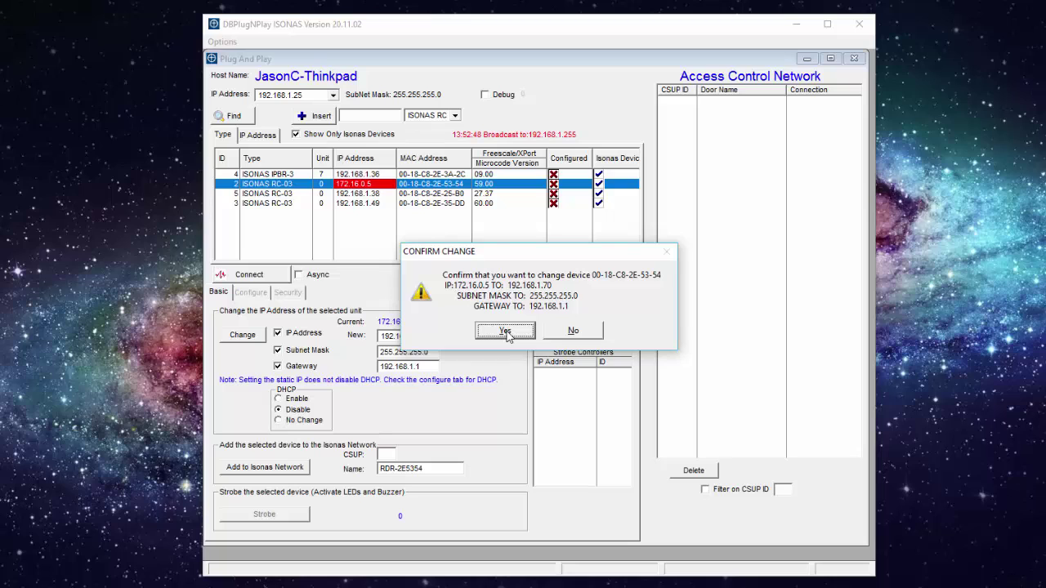
pyautogui.click(505, 331)
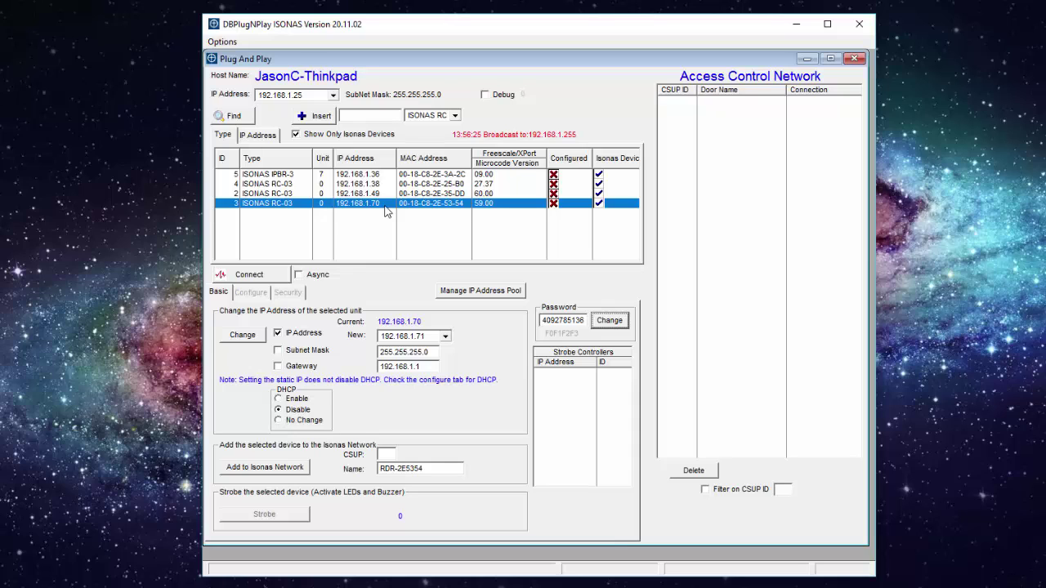
# Step: Connect to the RC-03 at 192.168.1.70 and review its configured IP address, subnet mask and gateway
pyautogui.click(263, 278)
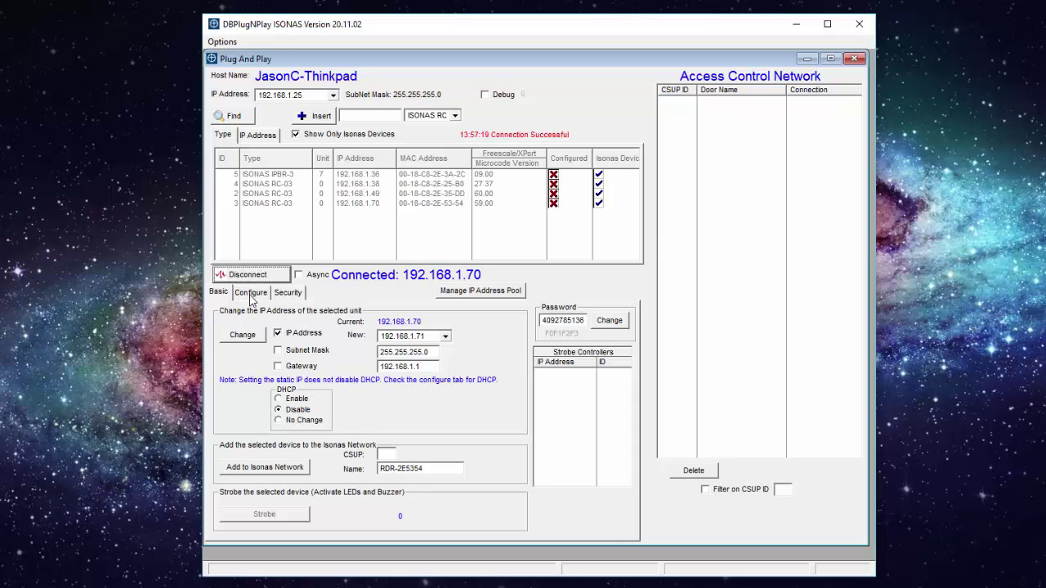
pyautogui.click(253, 295)
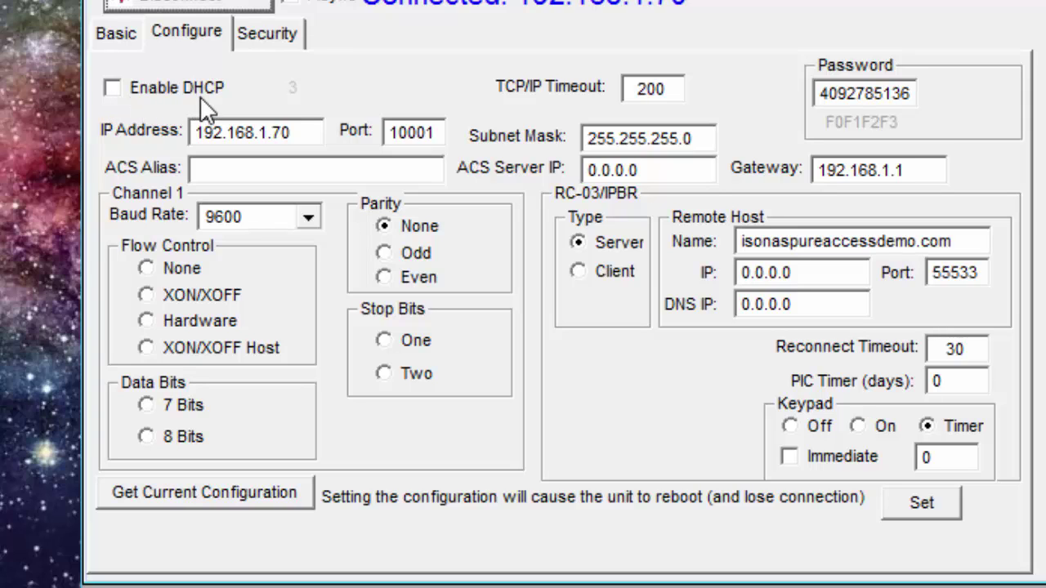
pyautogui.moveTo(299, 133); pyautogui.dragTo(145, 133)
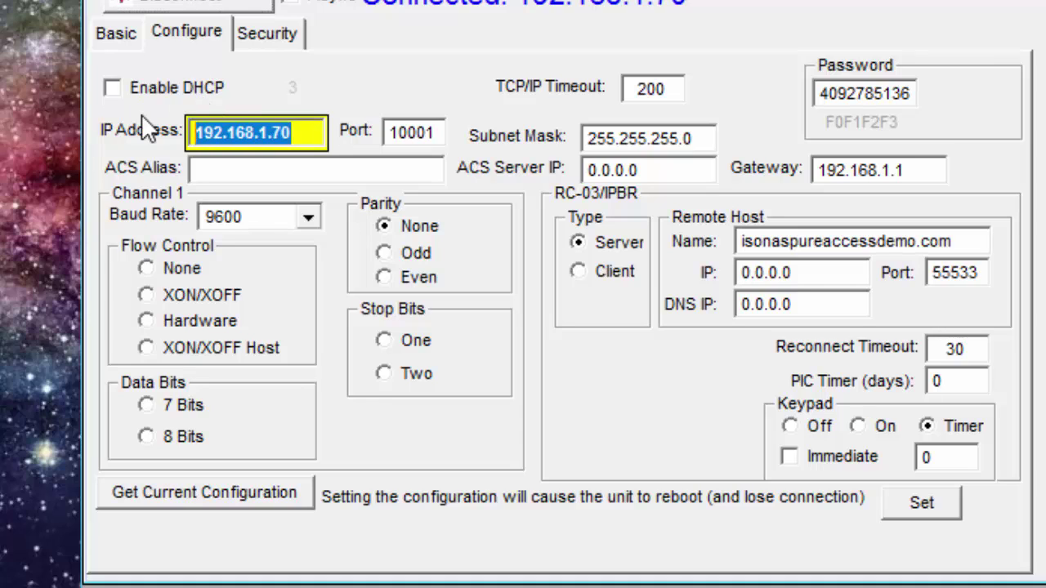
pyautogui.click(703, 139)
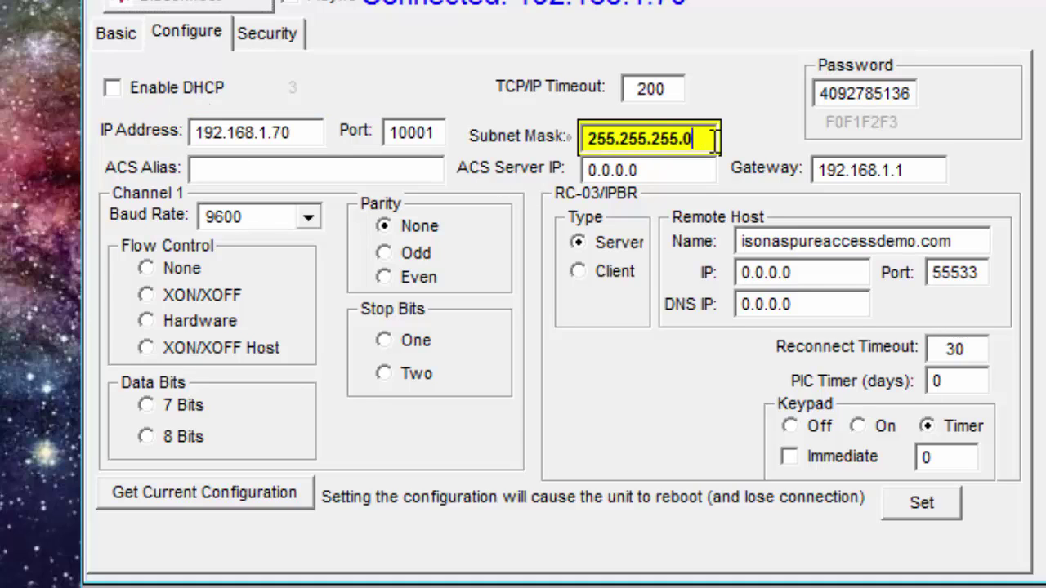
pyautogui.click(922, 172)
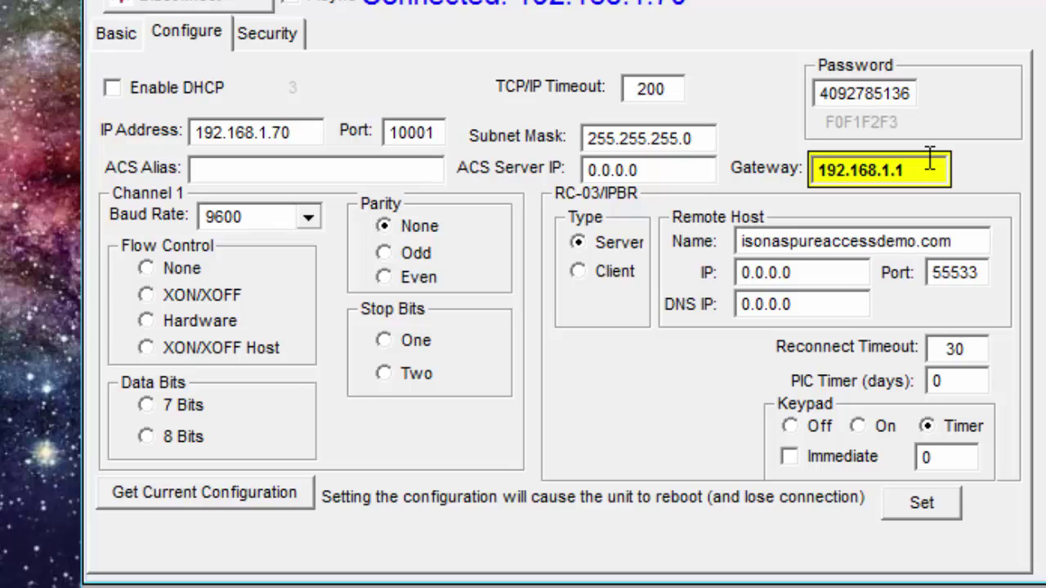
# Step: Set the reader type to Client and the remote host's DNS IP to 8.8.8.8
pyautogui.click(615, 274)
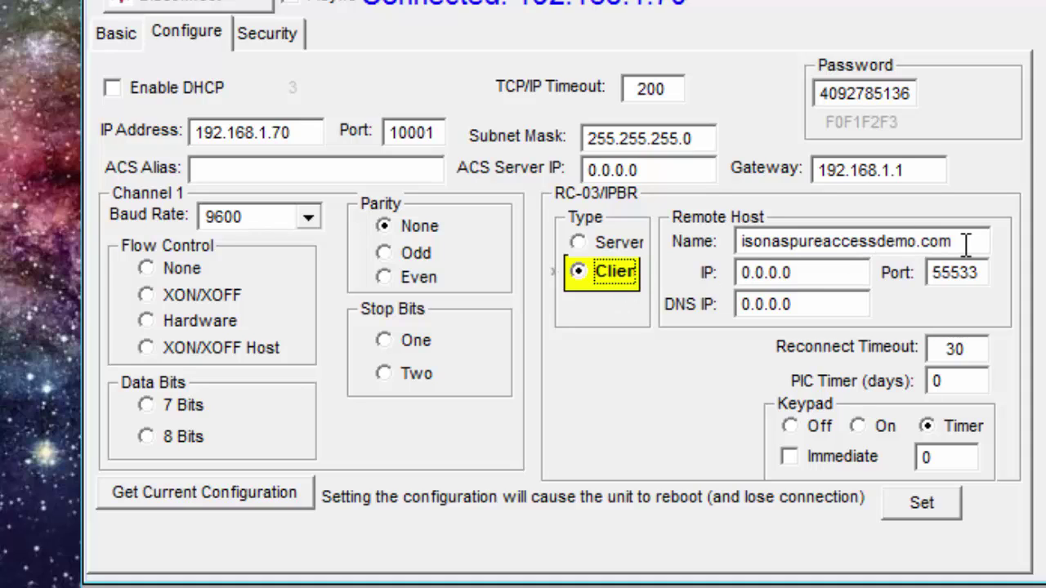
pyautogui.moveTo(985, 242); pyautogui.dragTo(709, 258)
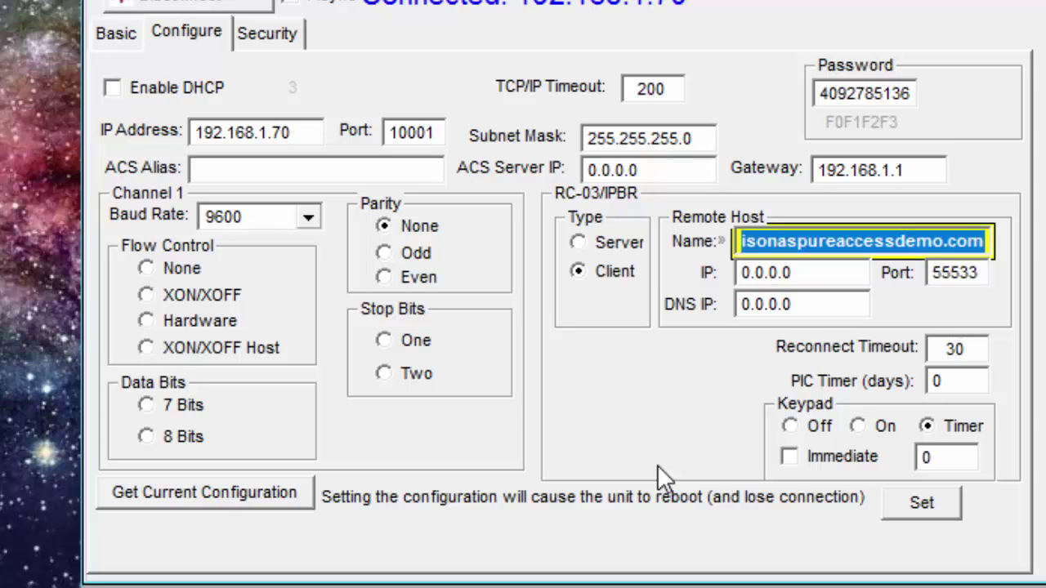
pyautogui.click(804, 306)
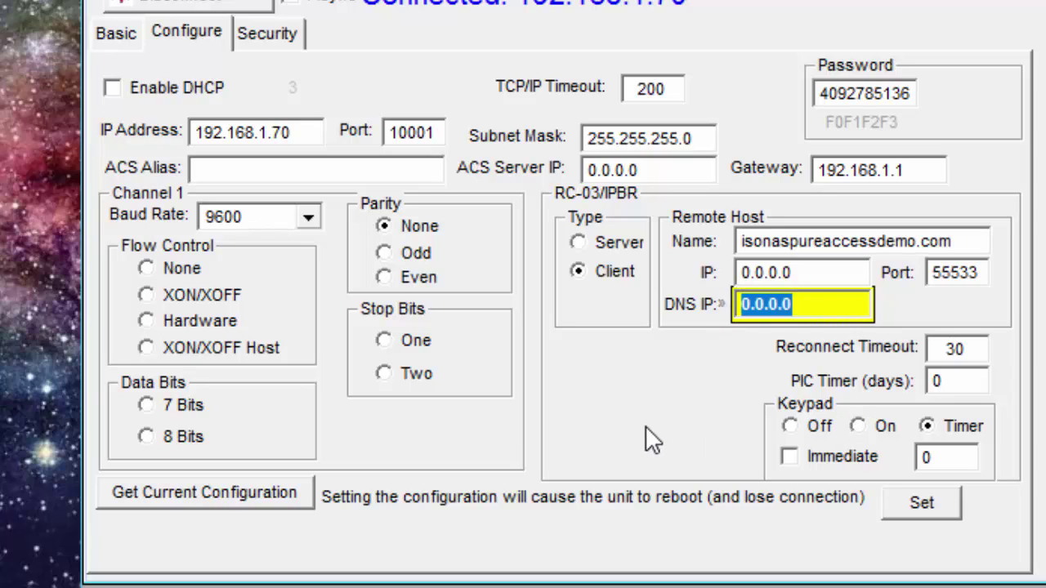
pyautogui.write('8.8.8.8')
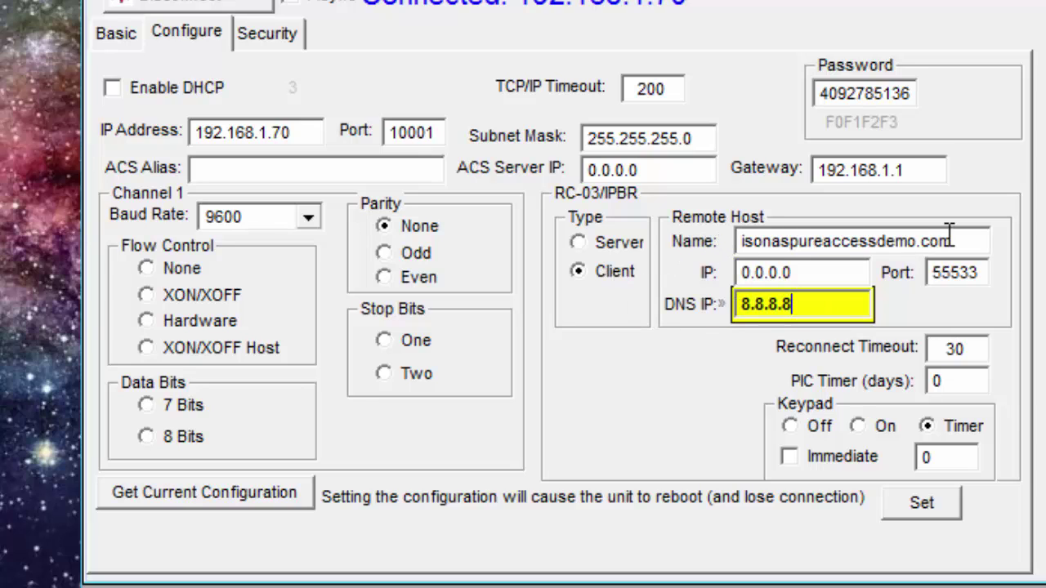
# Step: Set the remote host's IP address to 192.168.1.203
pyautogui.moveTo(964, 241); pyautogui.dragTo(726, 317)
pyautogui.moveTo(821, 304); pyautogui.dragTo(680, 313)
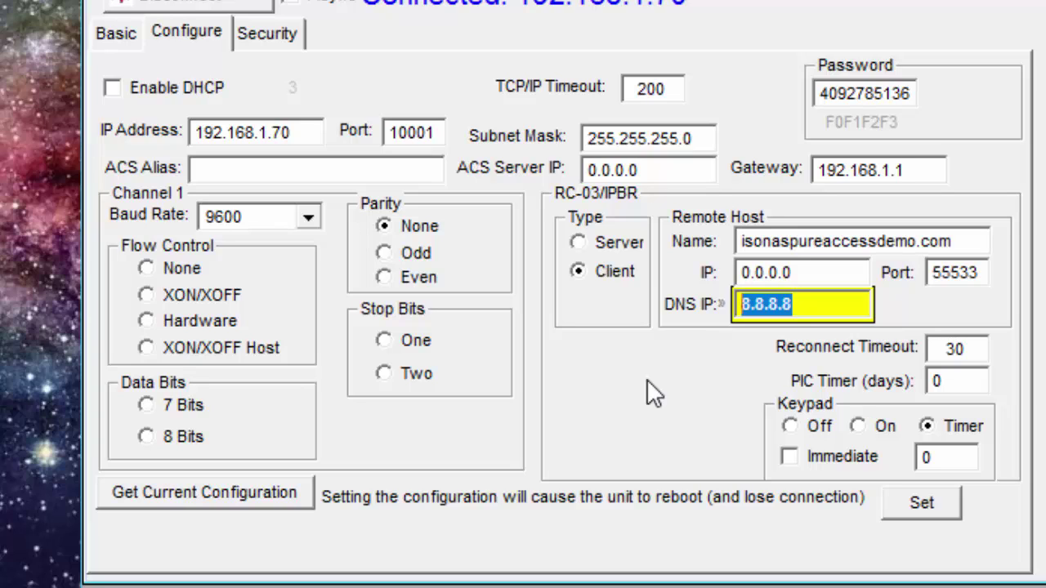
pyautogui.moveTo(810, 276); pyautogui.dragTo(710, 286)
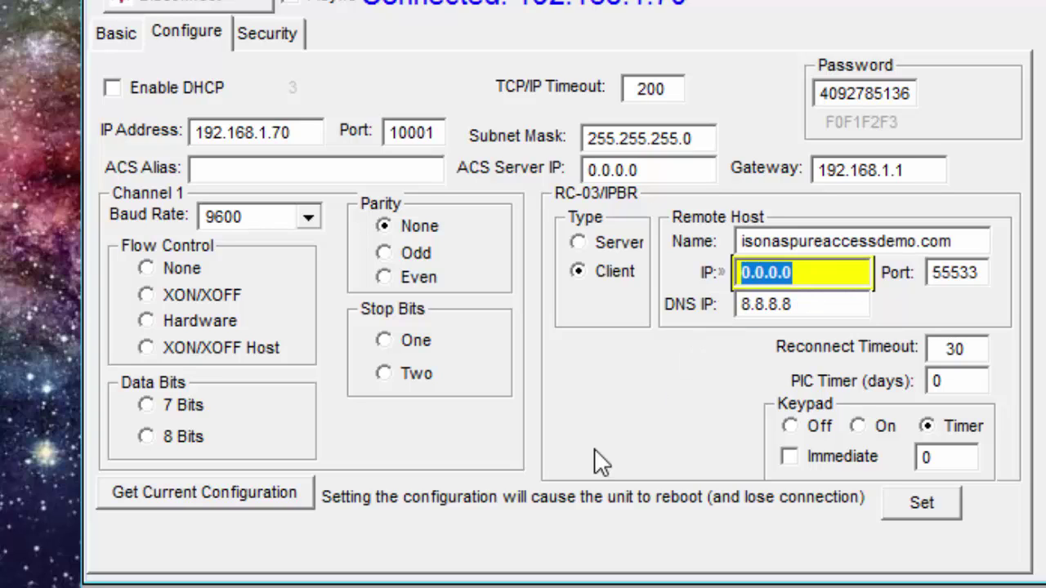
pyautogui.write('1')
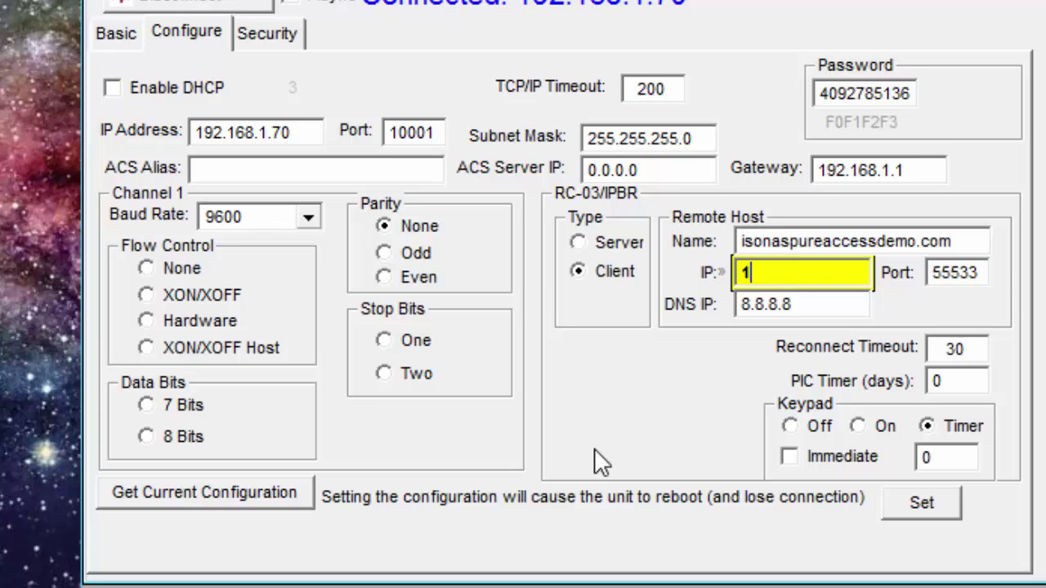
pyautogui.write('92.168.1.203')
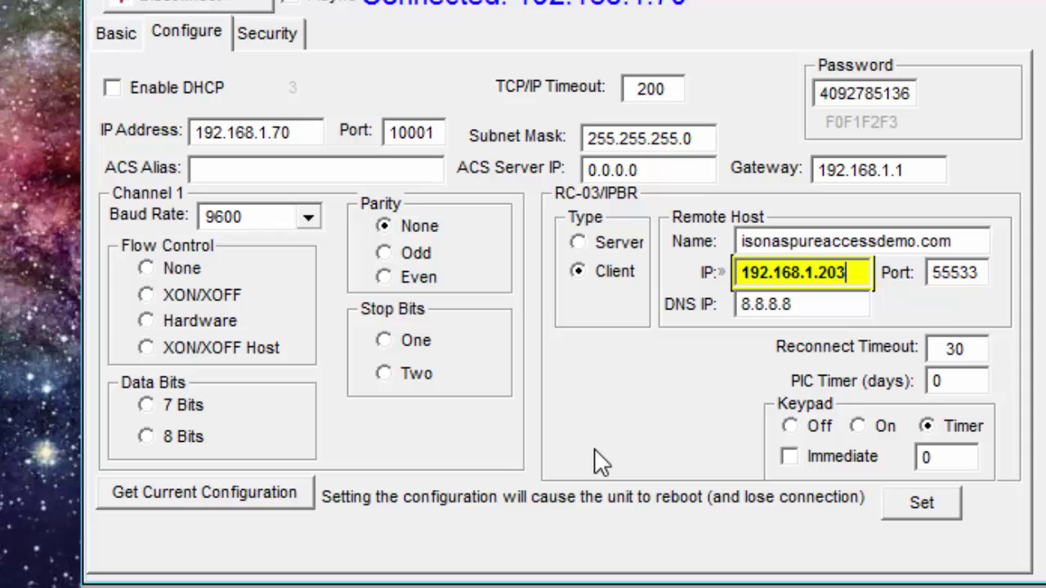
# Step: Clear the remote host name and set the reader type to Server
pyautogui.click(959, 236)
pyautogui.press('BackSpace')
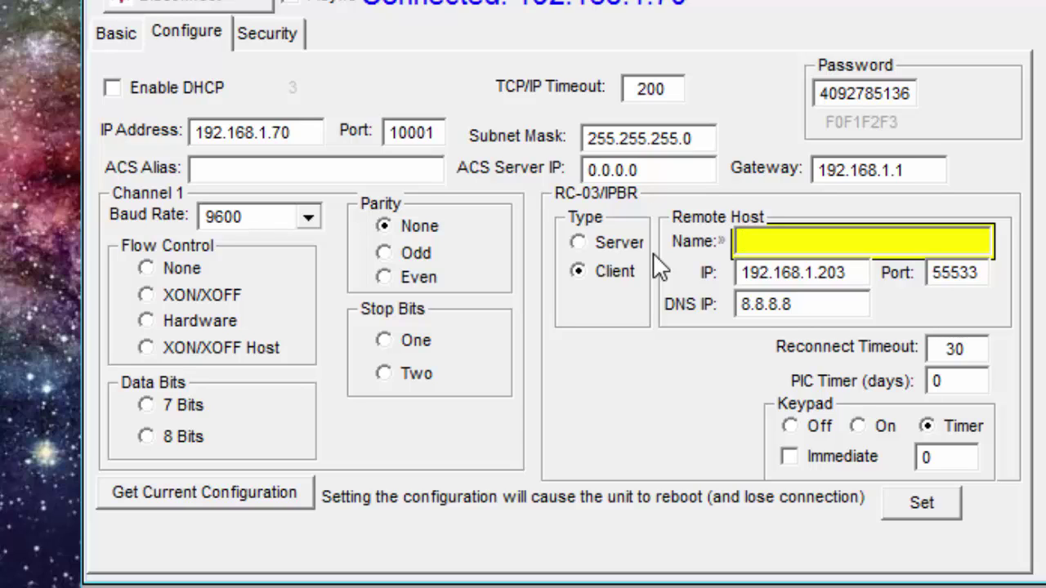
pyautogui.click(606, 242)
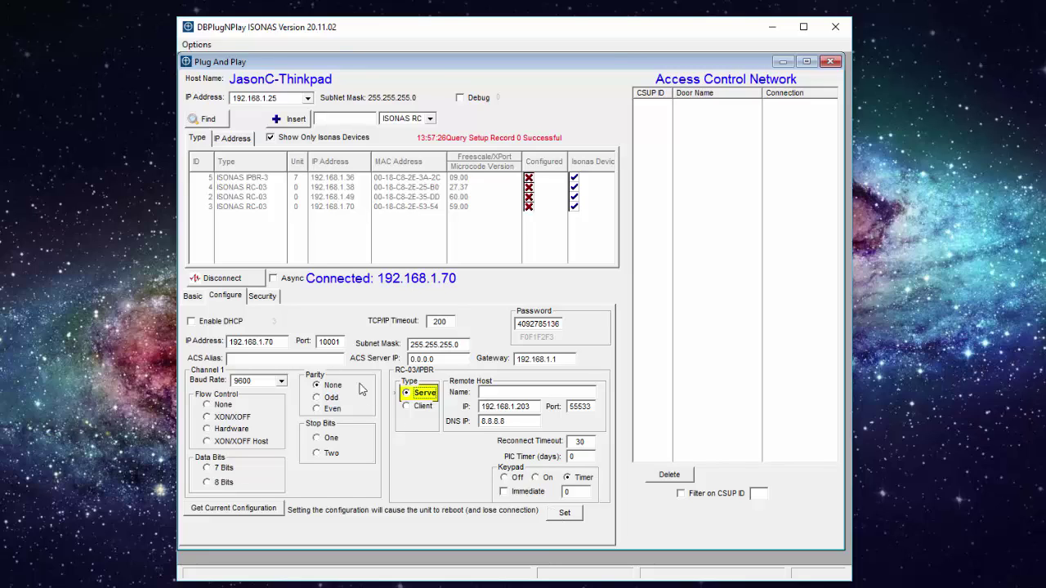
# Step: Disconnect from the reader and exit the program
pyautogui.click(222, 278)
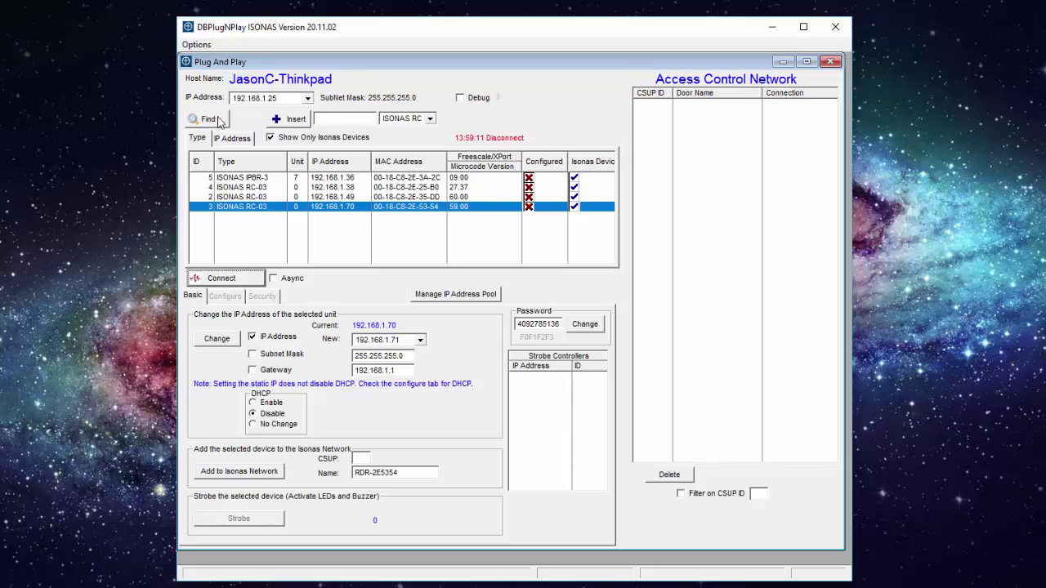
pyautogui.click(197, 45)
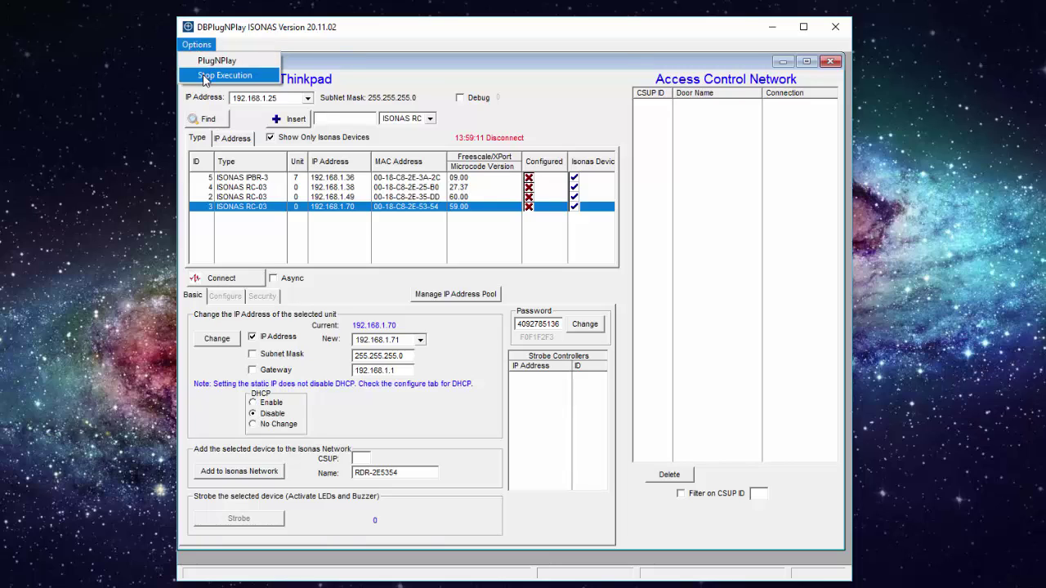
pyautogui.click(217, 60)
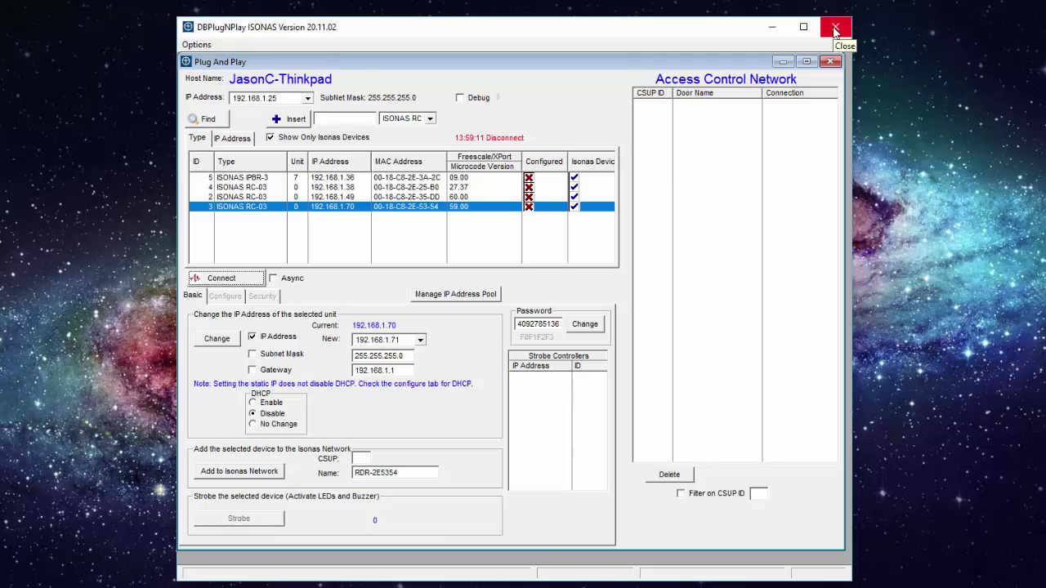
pyautogui.click(195, 45)
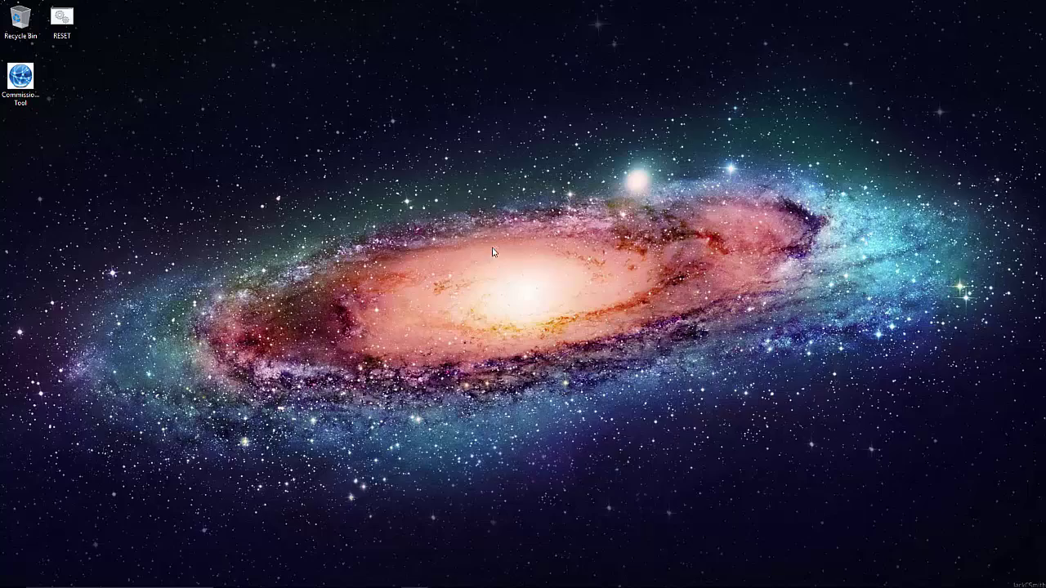
# Step: Open the Commissioning Tool, discover the units on the network and select the RC03 reader at 192.168.1.70
pyautogui.doubleClick(20, 76)
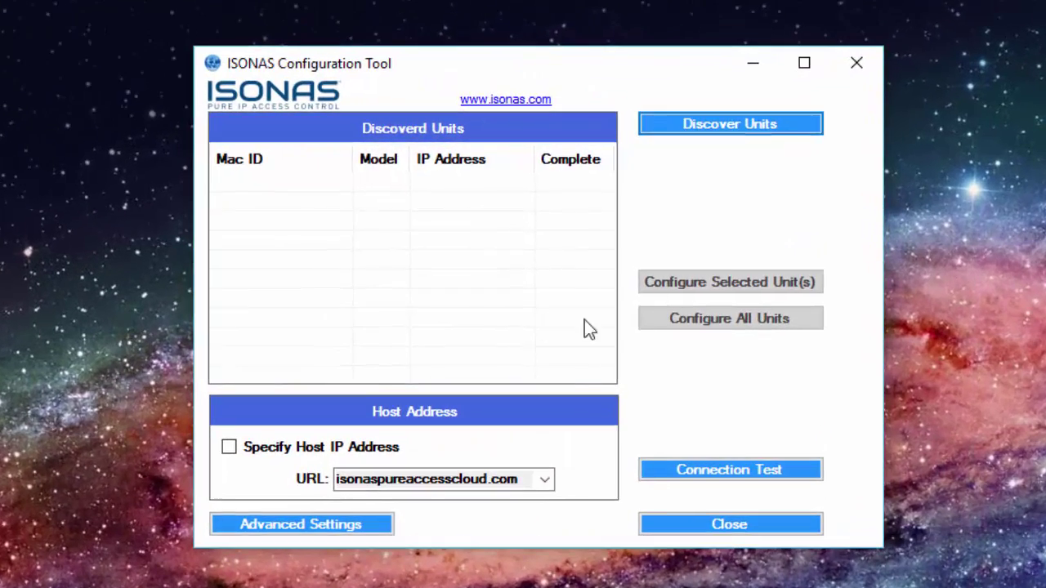
pyautogui.click(742, 127)
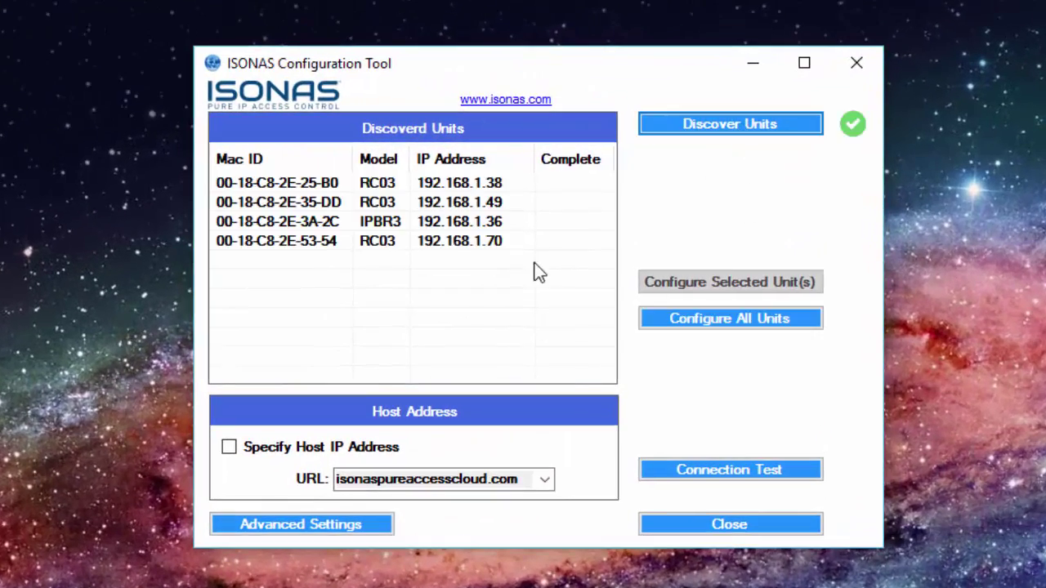
pyautogui.click(467, 245)
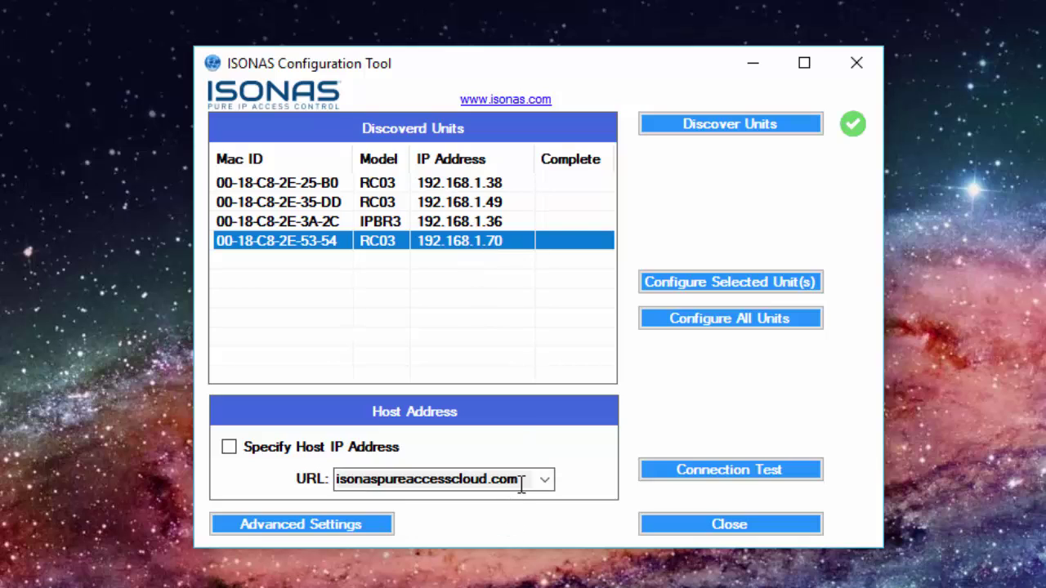
# Step: View the host URL choices and try specifying the host IP address 192.168.1.203 in place of the URL
pyautogui.click(545, 482)
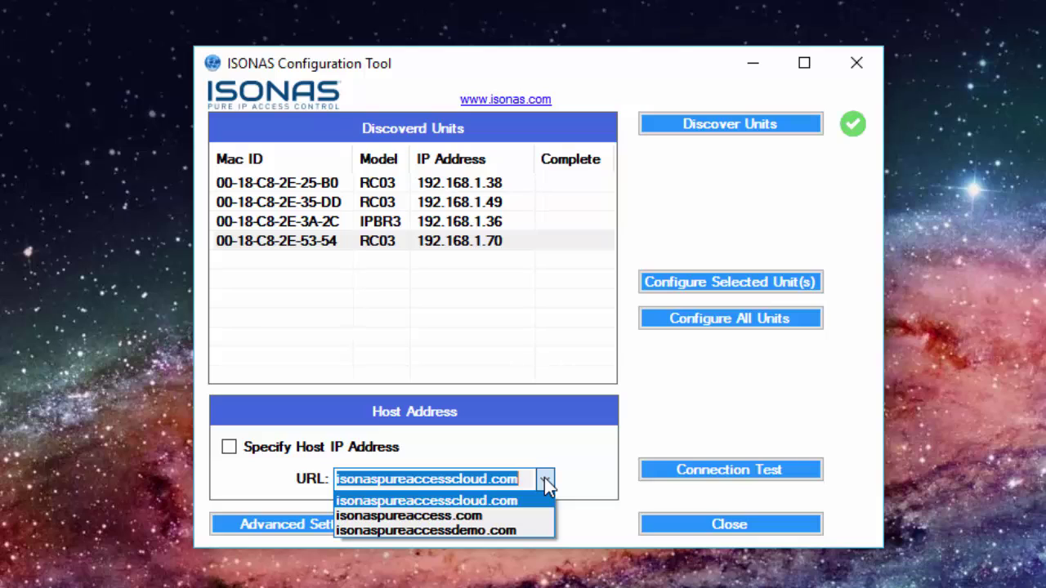
pyautogui.click(546, 482)
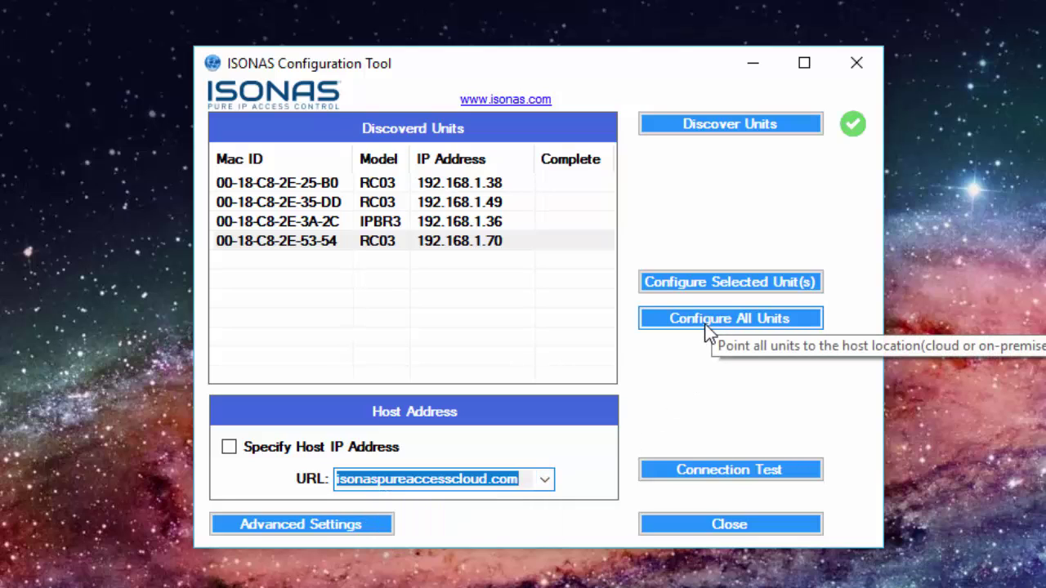
pyautogui.click(230, 449)
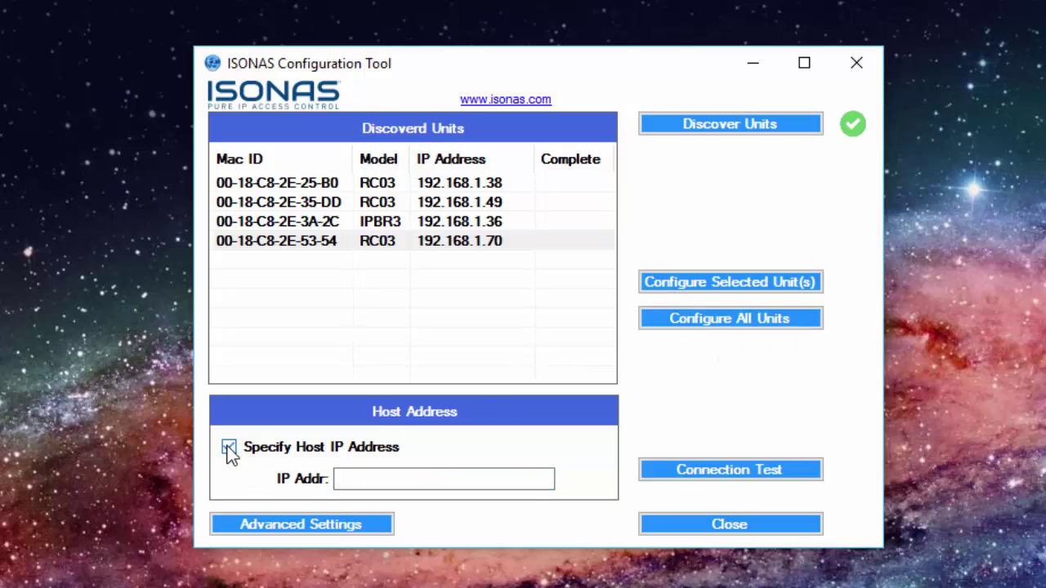
pyautogui.click(387, 481)
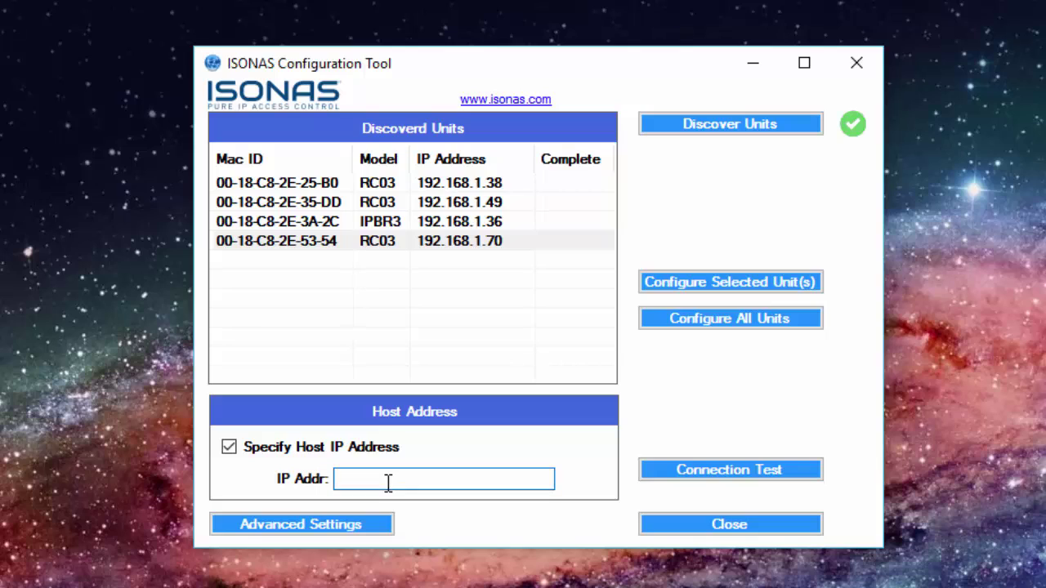
pyautogui.write('192.168.1.203')
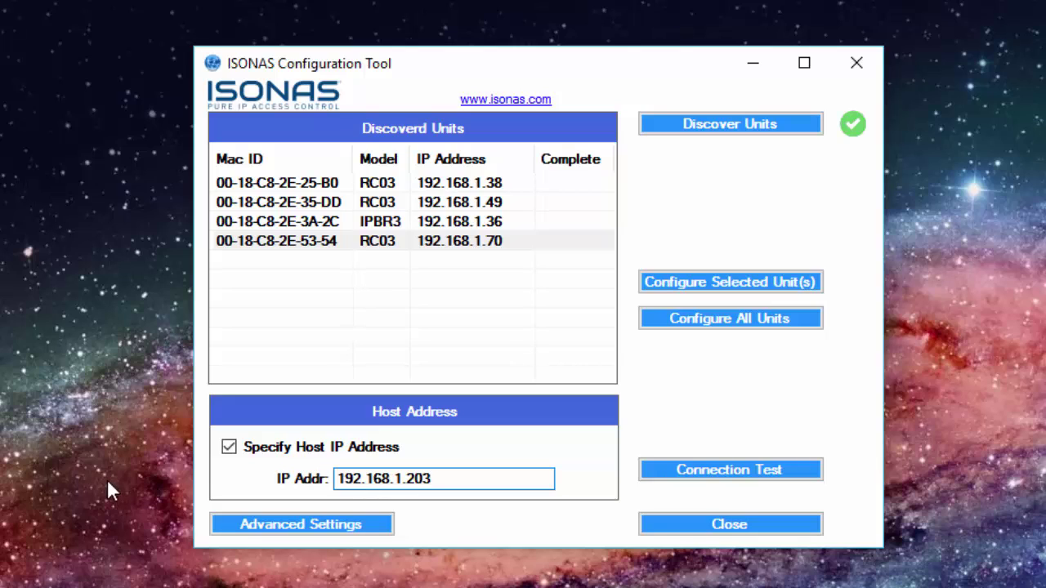
pyautogui.click(229, 447)
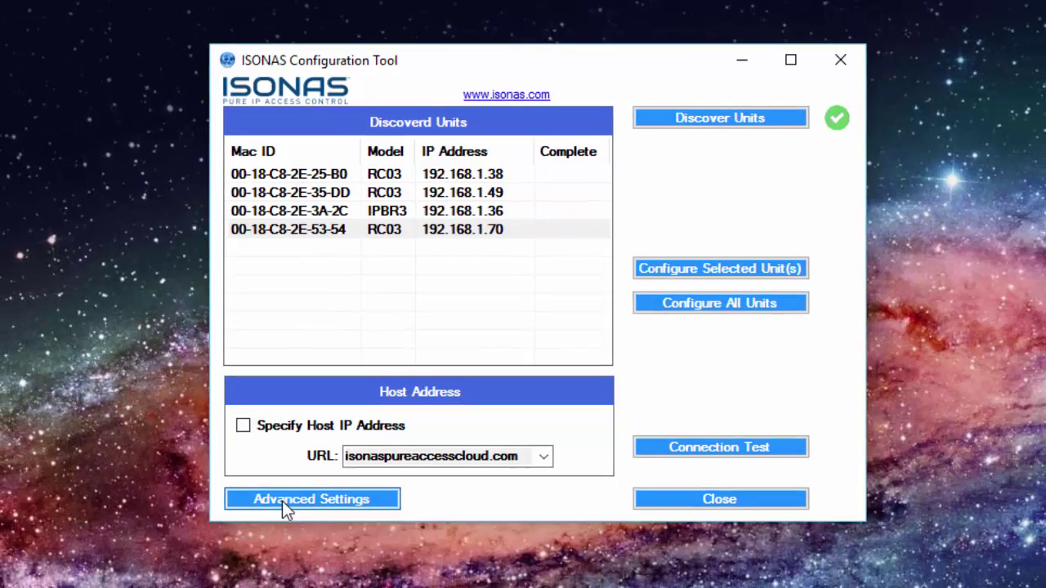
# Step: Show the advanced settings and choose Server Mode connectivity with Static IP network addressing
pyautogui.click(275, 526)
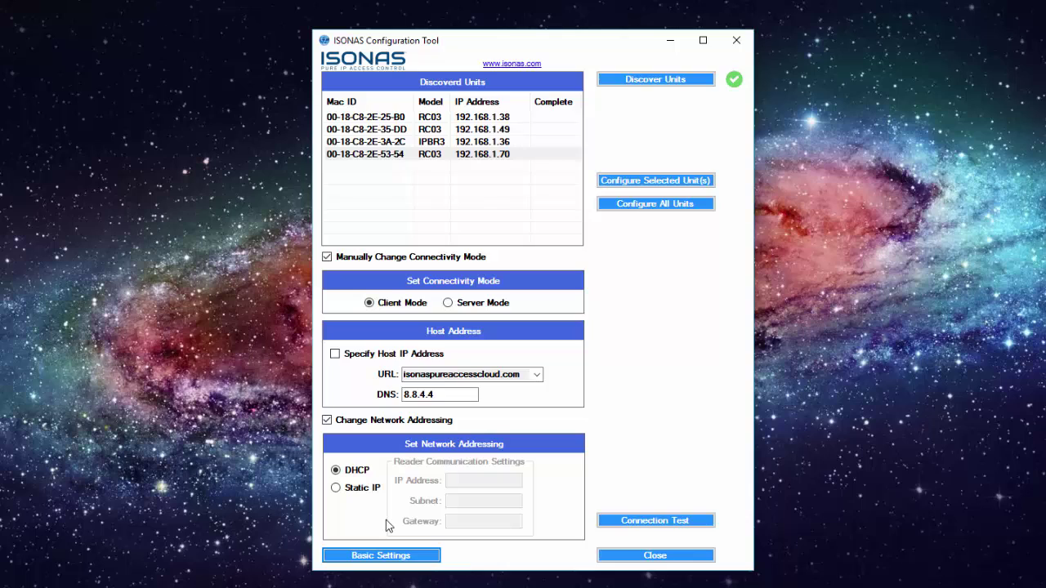
pyautogui.click(469, 308)
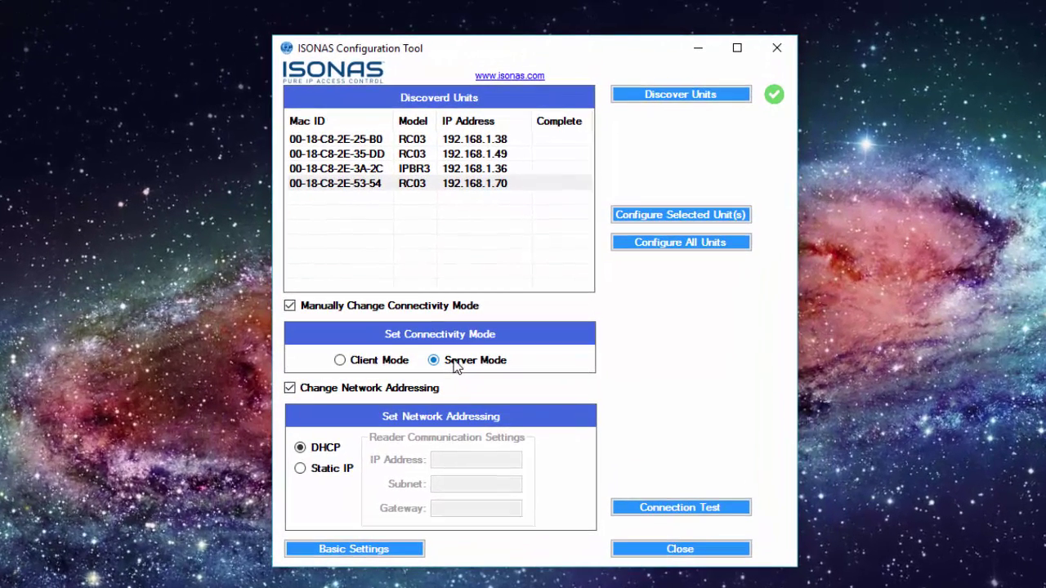
pyautogui.click(325, 468)
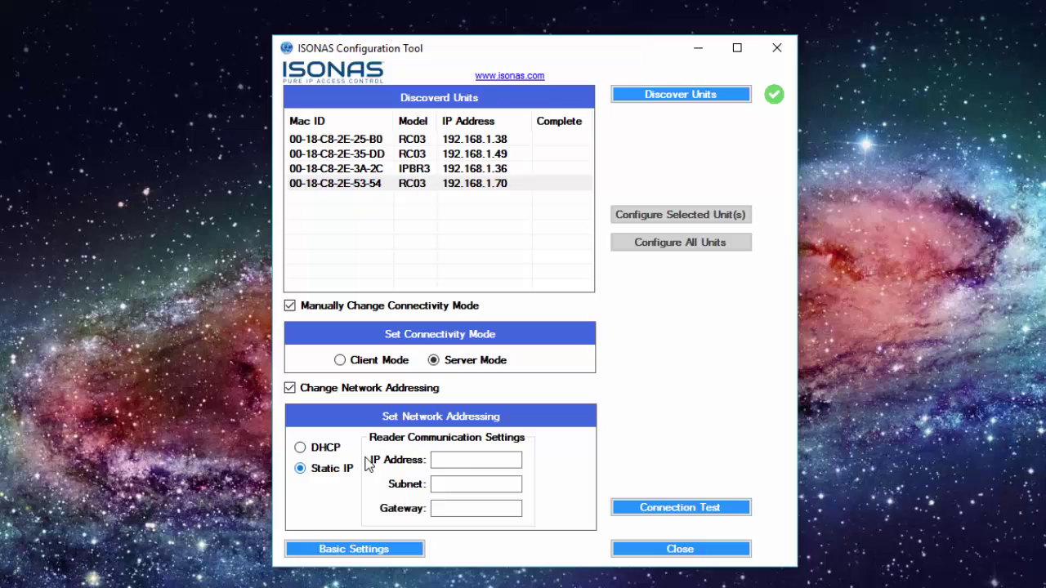
# Step: Set the reader's IP address to 192.168.1.60, the subnet to 255.255.255.0 and the gateway to 192.168.1.1
pyautogui.click(458, 459)
pyautogui.write('192.168.1.')
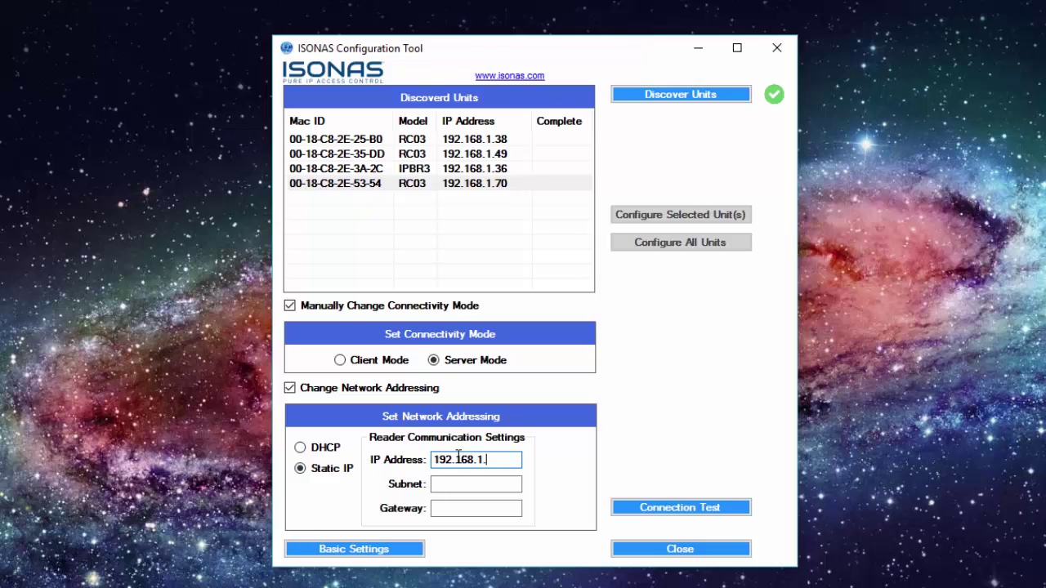
pyautogui.write('60')
pyautogui.press('Tab')
pyautogui.write('2')
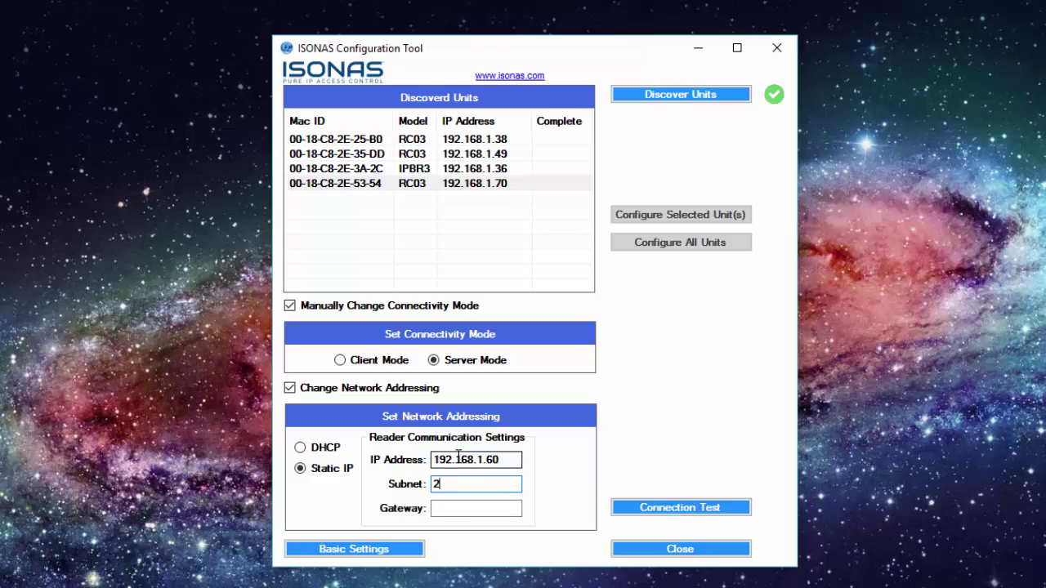
pyautogui.write('55.255.255.0')
pyautogui.write('192.168')
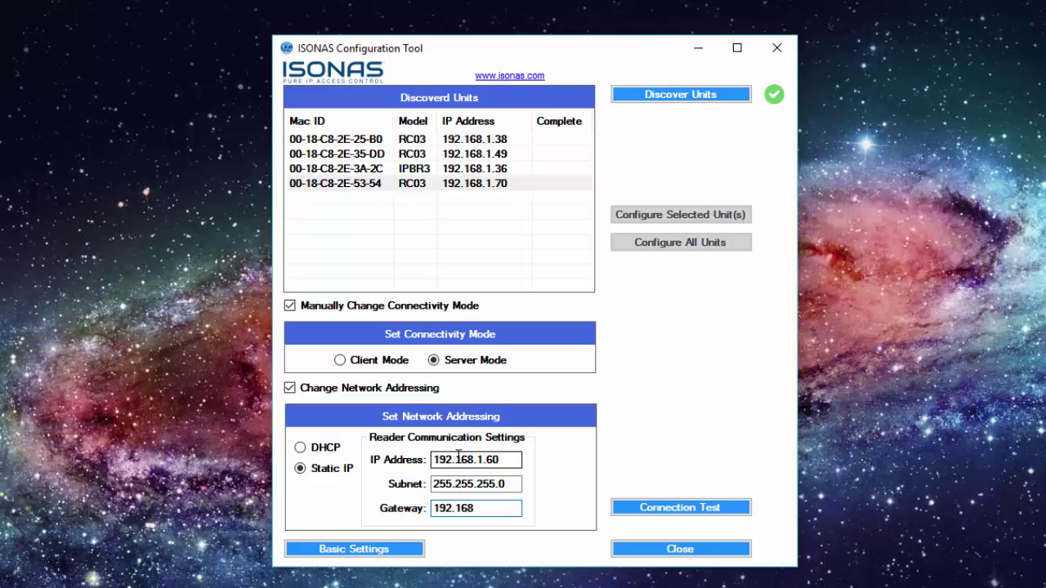
pyautogui.write('.1.1')
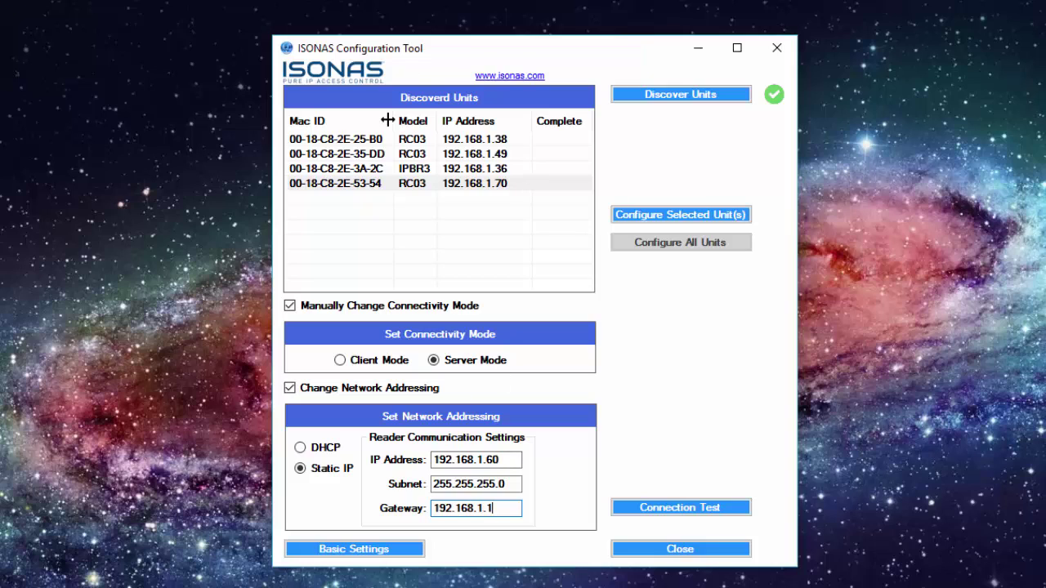
# Step: Configure only the reader with MAC ID 00-18-C8-2E-35-DD using these settings and close the configuration tool
pyautogui.click(397, 157)
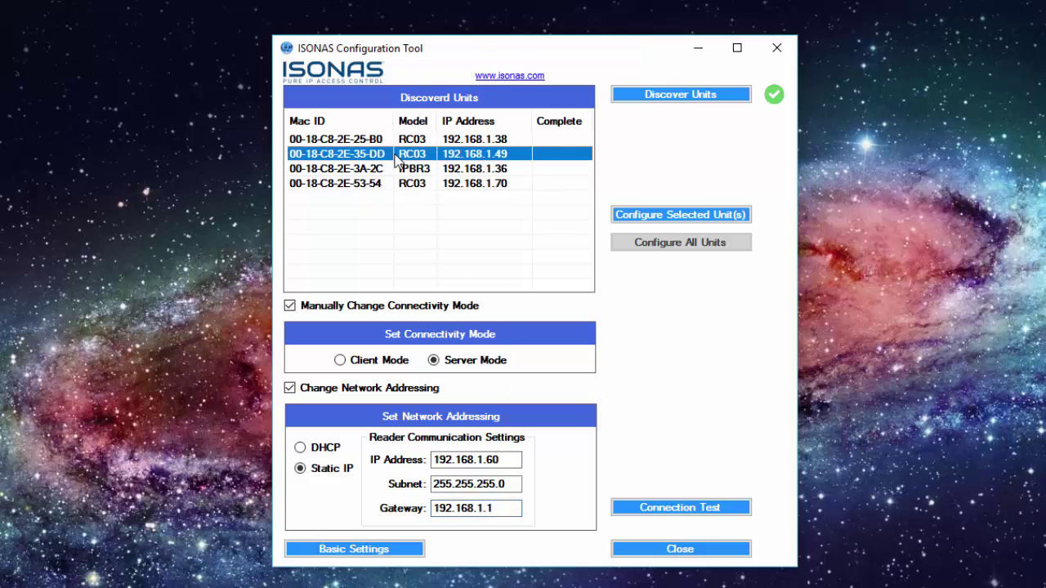
pyautogui.click(683, 219)
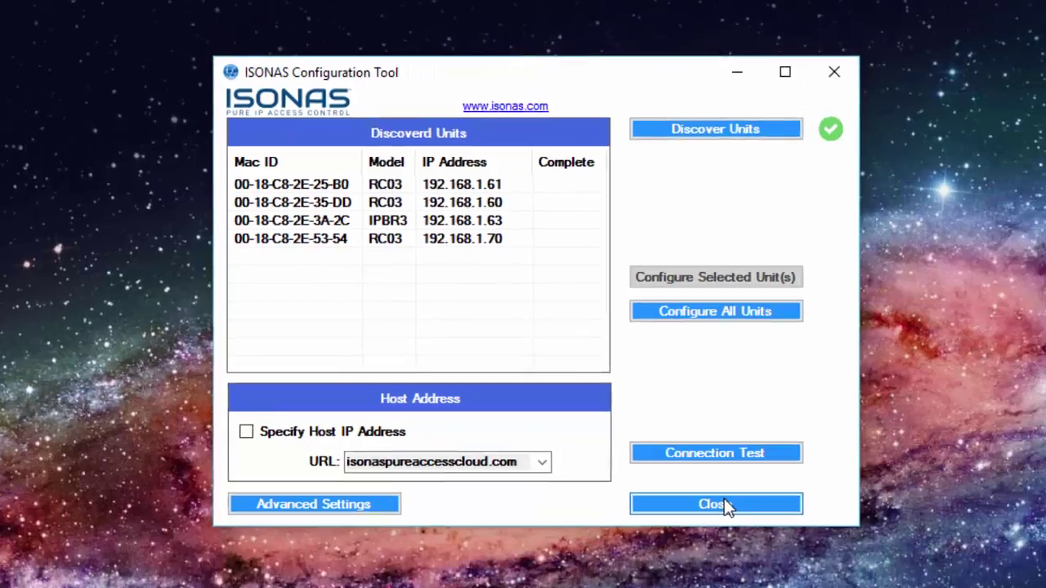
pyautogui.click(740, 539)
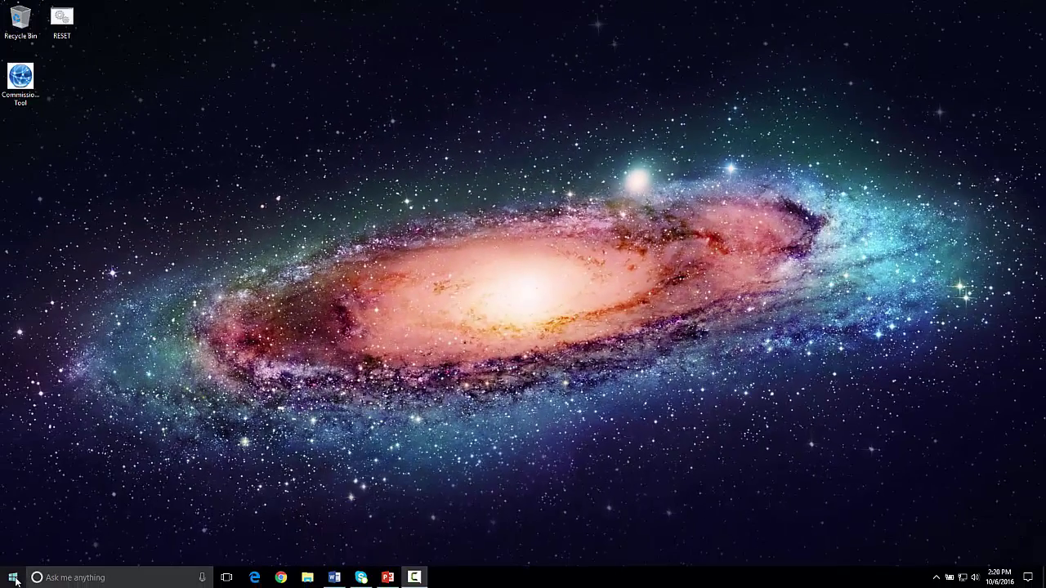
# Step: Switch to DBAdmin and log on to the Crystal Access System with the account password
pyautogui.click(13, 579)
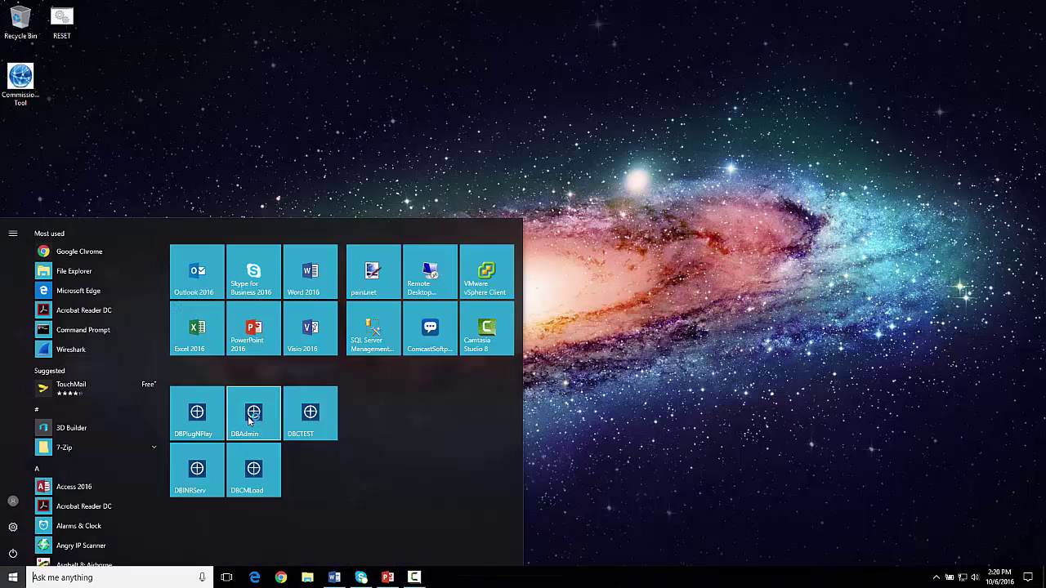
pyautogui.click(250, 420)
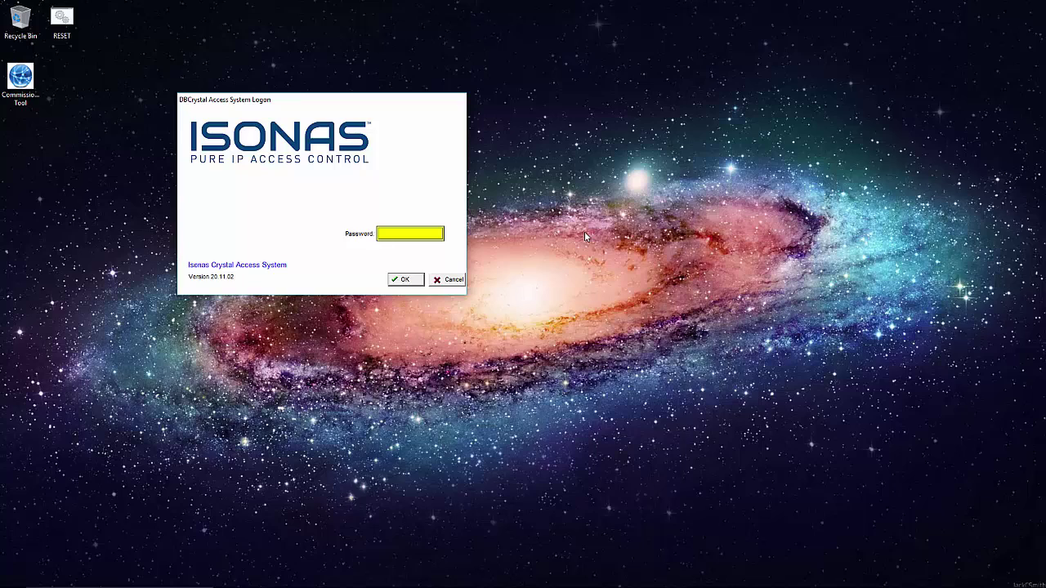
pyautogui.write('******')
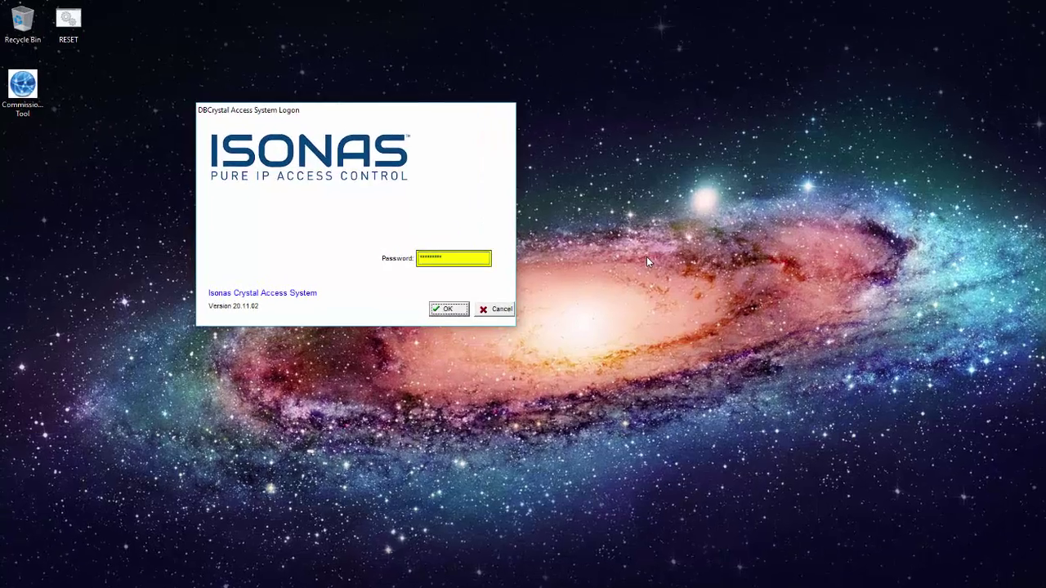
pyautogui.press('Return')
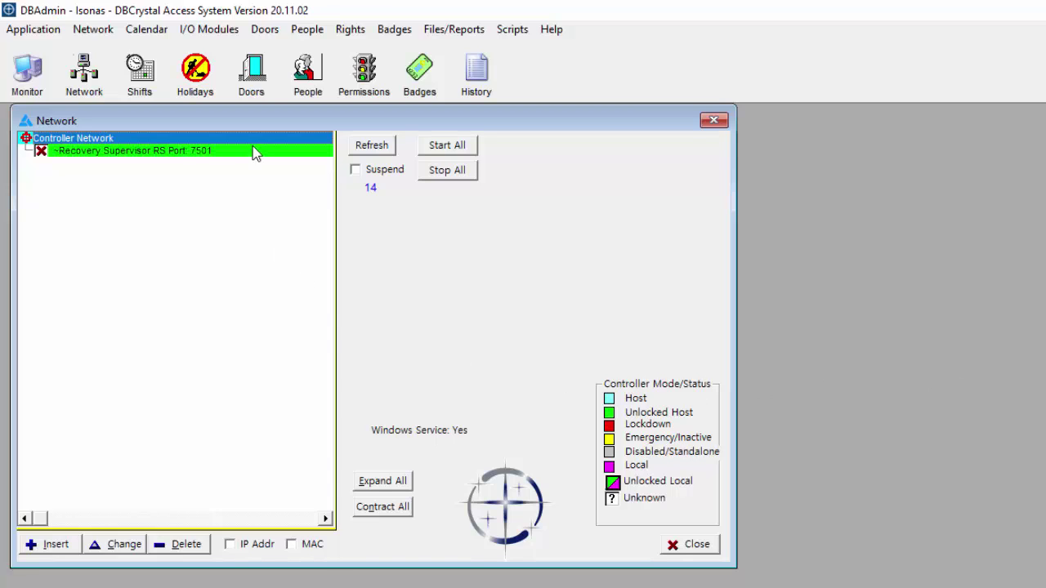
# Step: Add a supervisor record named Supervisor_02 with ID 02 and port 7070 to the controller network
pyautogui.click(166, 153)
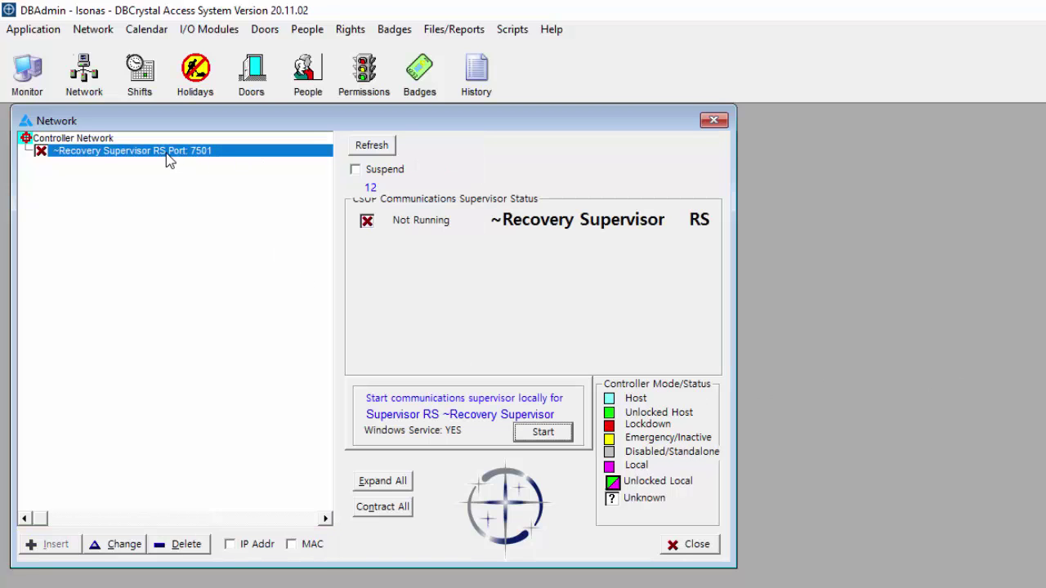
pyautogui.click(92, 143)
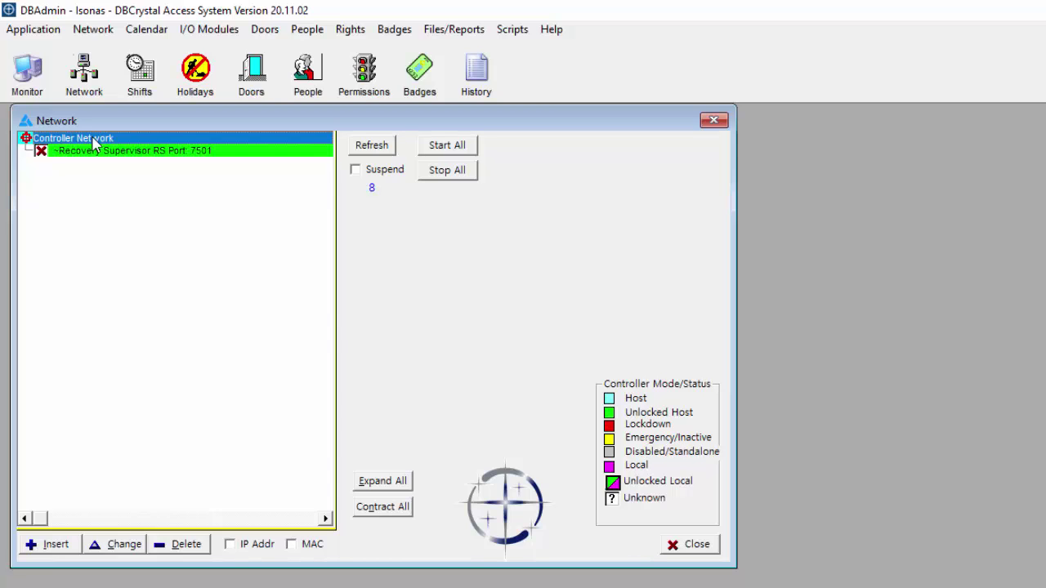
pyautogui.rightClick(92, 143)
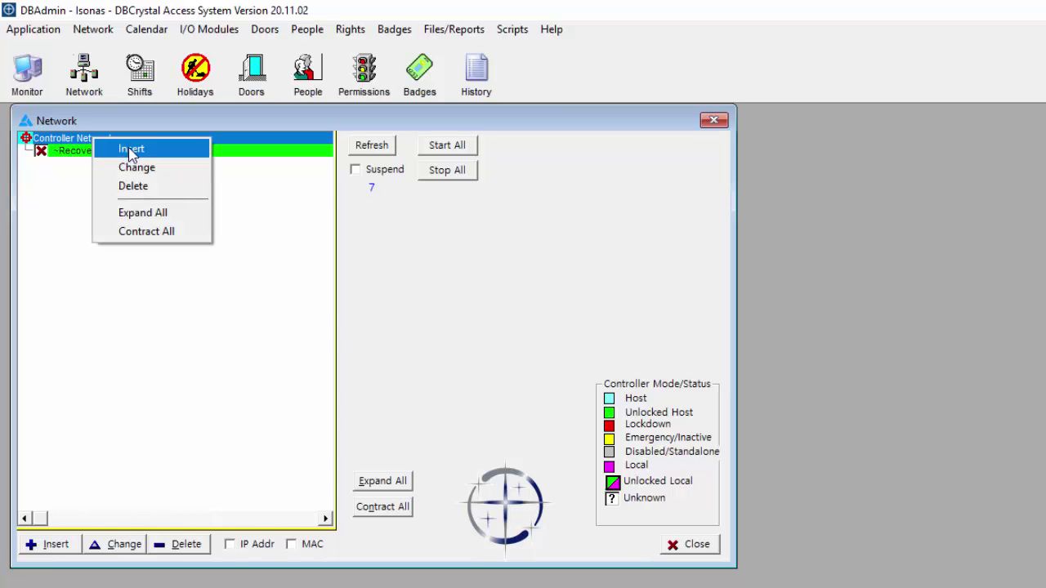
pyautogui.click(130, 151)
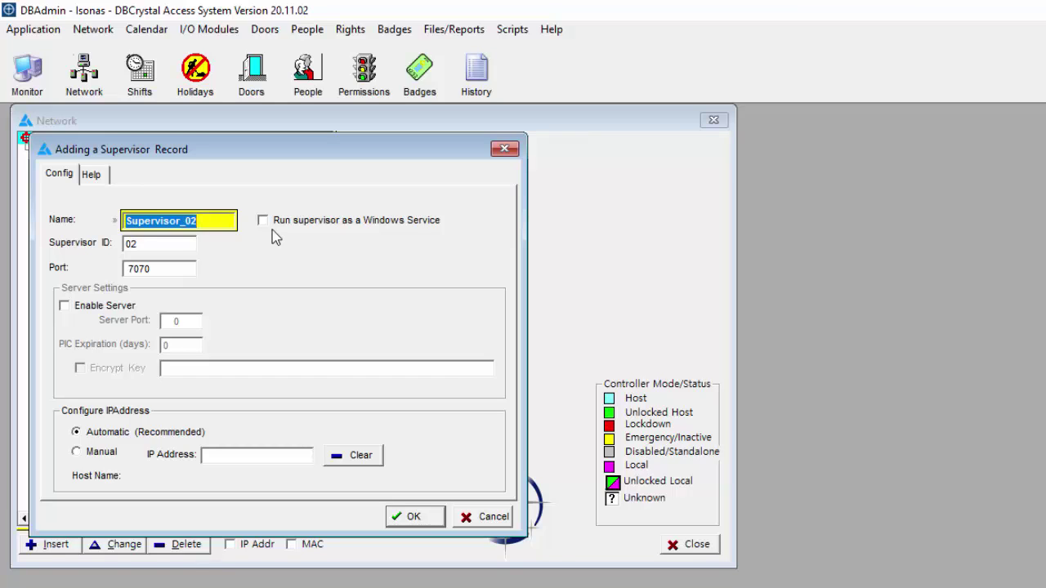
pyautogui.click(161, 243)
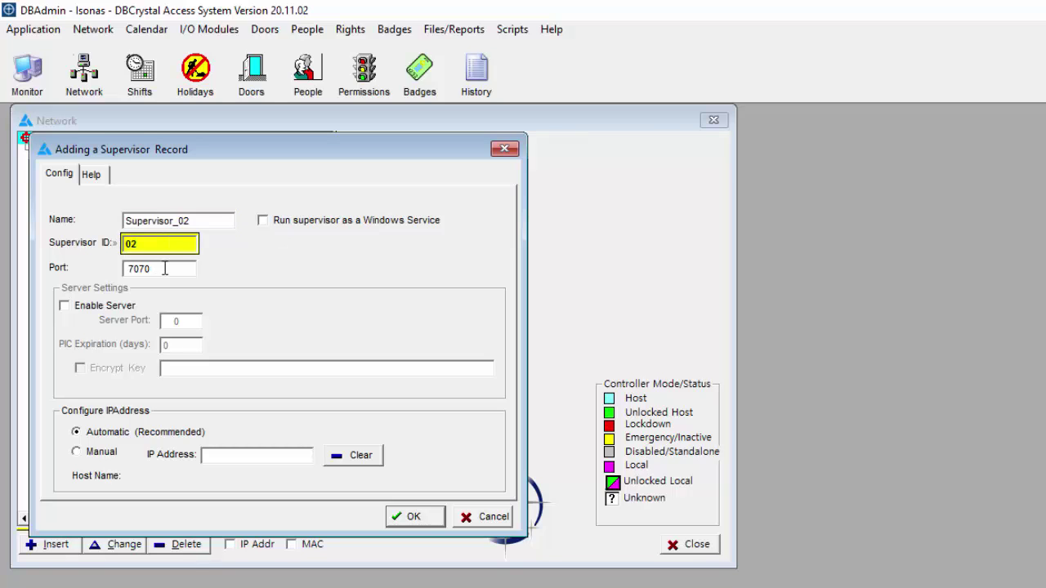
pyautogui.click(165, 269)
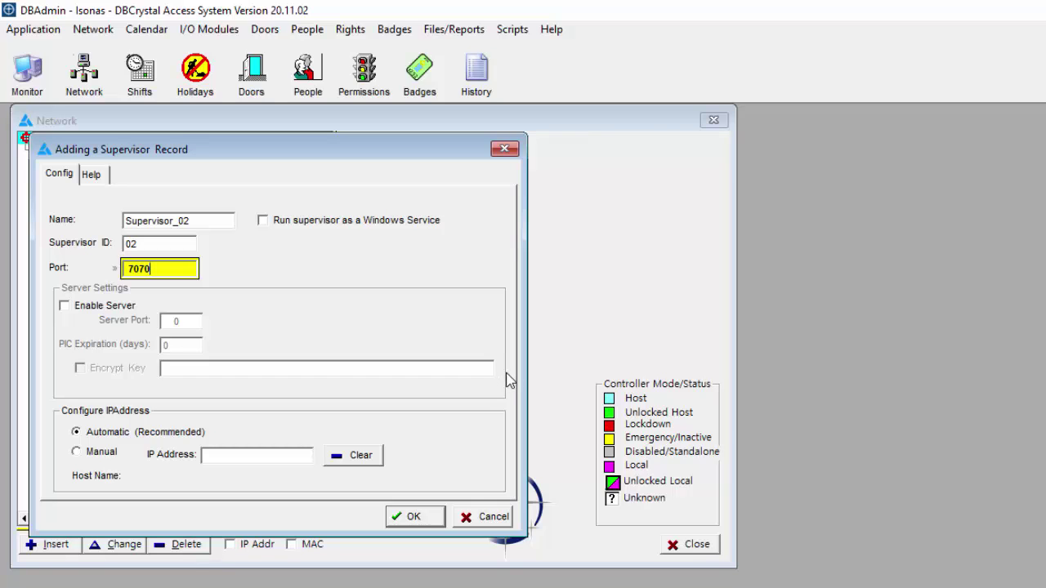
pyautogui.click(413, 517)
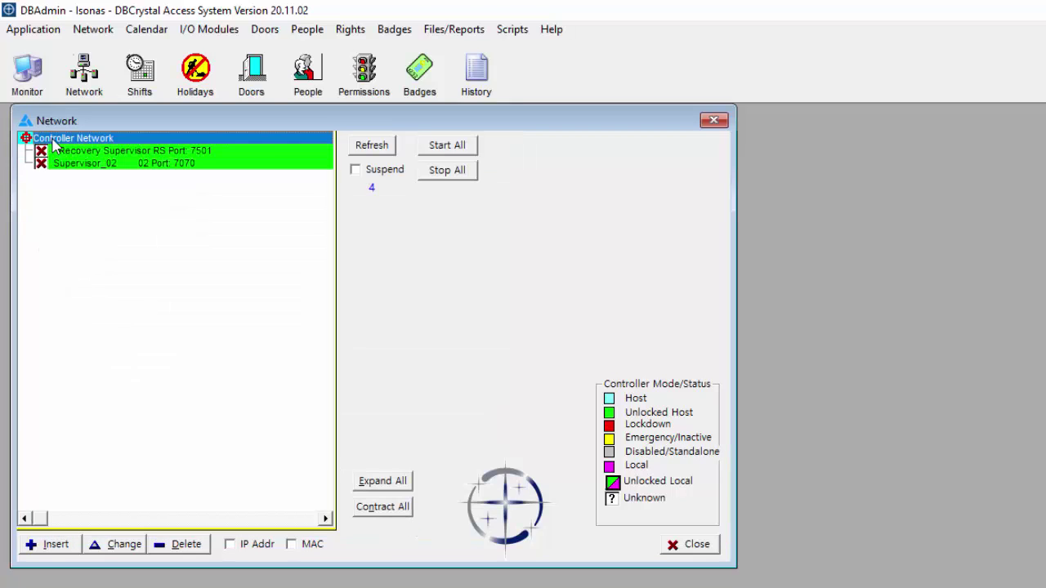
# Step: Add another supervisor record to the controller network, Supervisor_03 with ID 03 and port 7072
pyautogui.rightClick(55, 145)
pyautogui.click(76, 151)
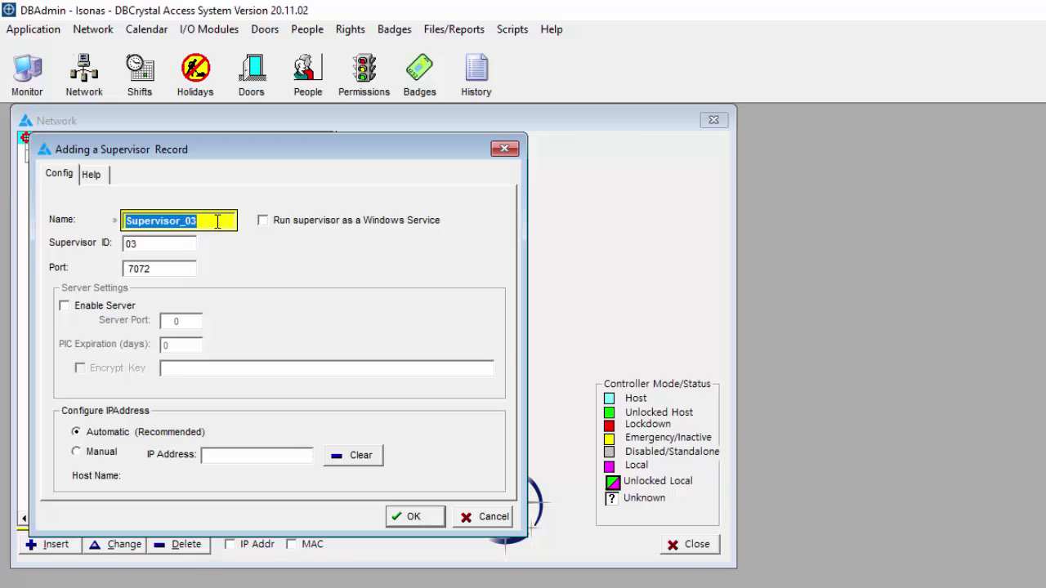
pyautogui.click(413, 517)
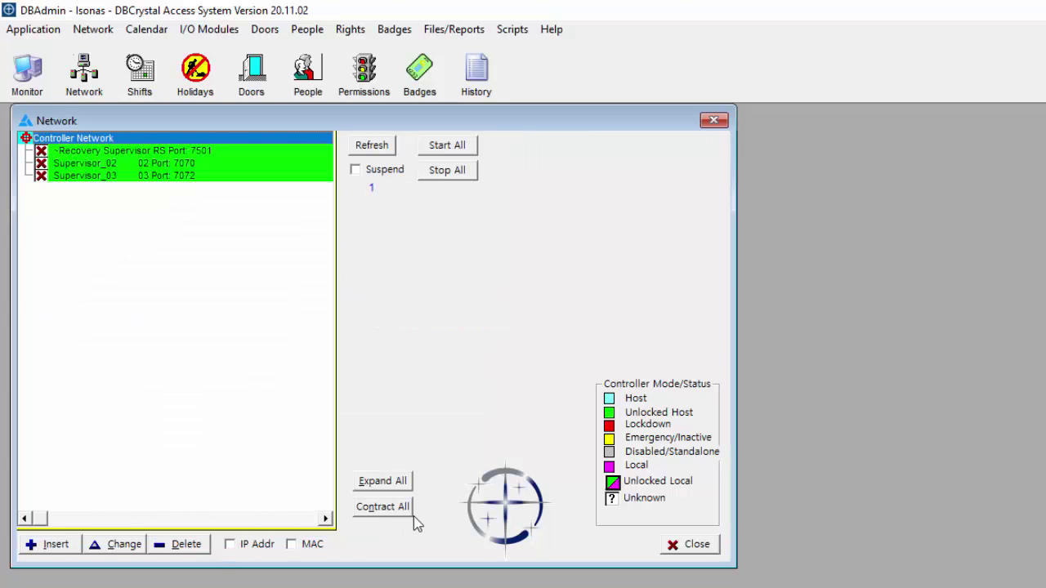
# Step: Start the communications supervisors locally for ~Recovery Supervisor, Supervisor_02 and Supervisor_03
pyautogui.click(120, 152)
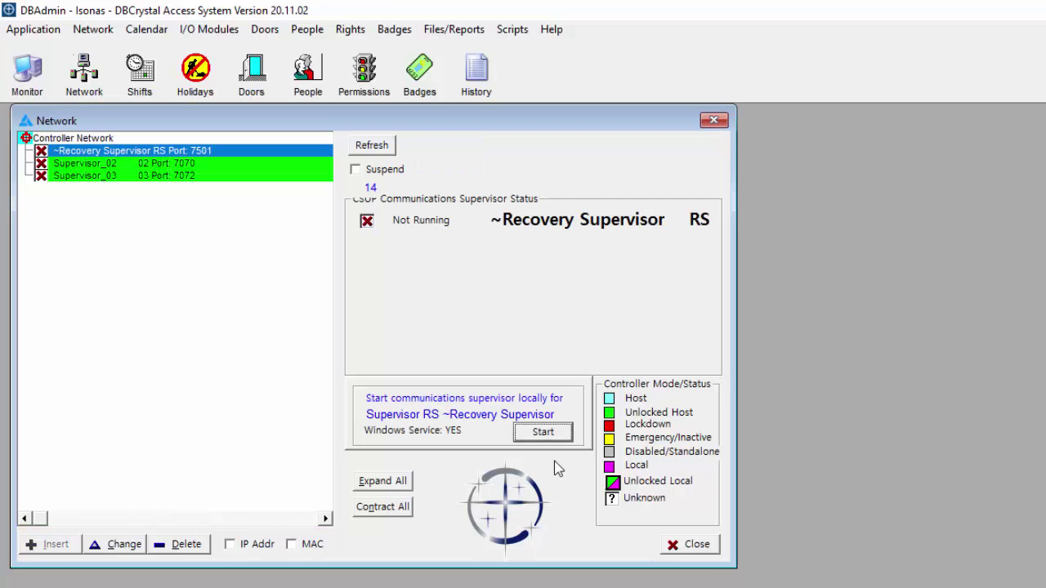
pyautogui.click(549, 431)
pyautogui.click(93, 165)
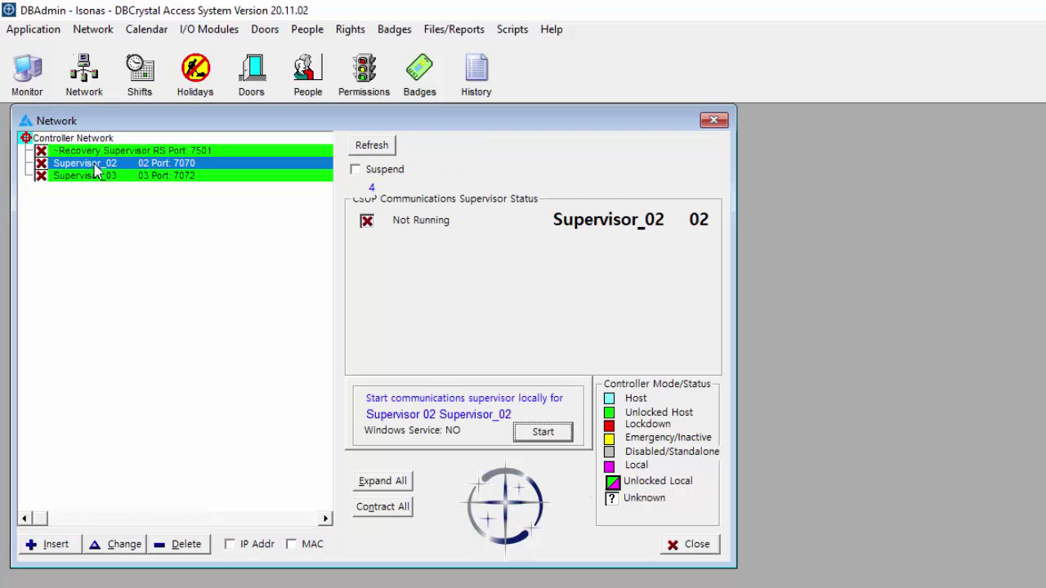
pyautogui.click(556, 437)
pyautogui.click(105, 179)
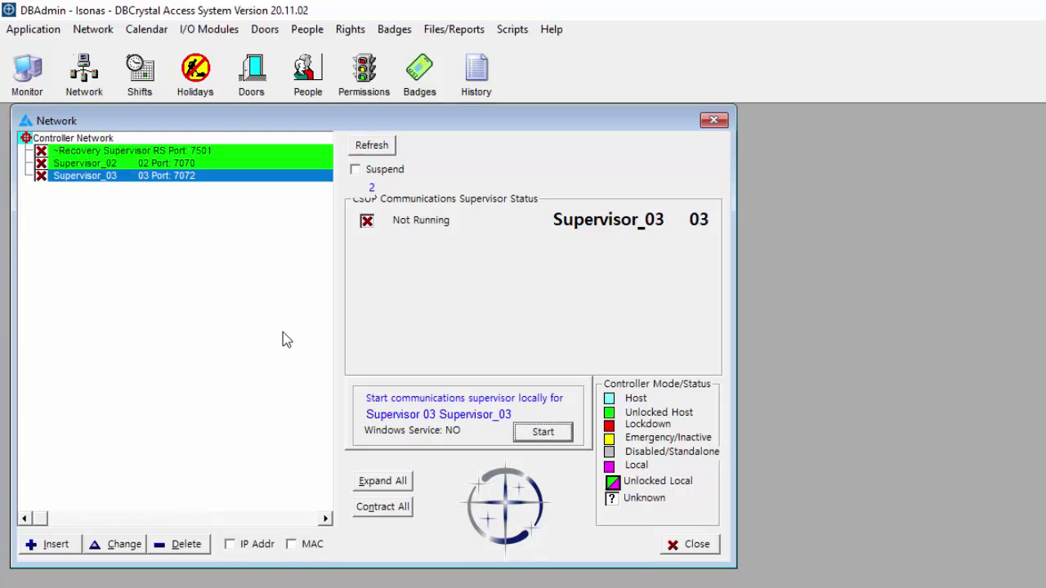
pyautogui.click(548, 435)
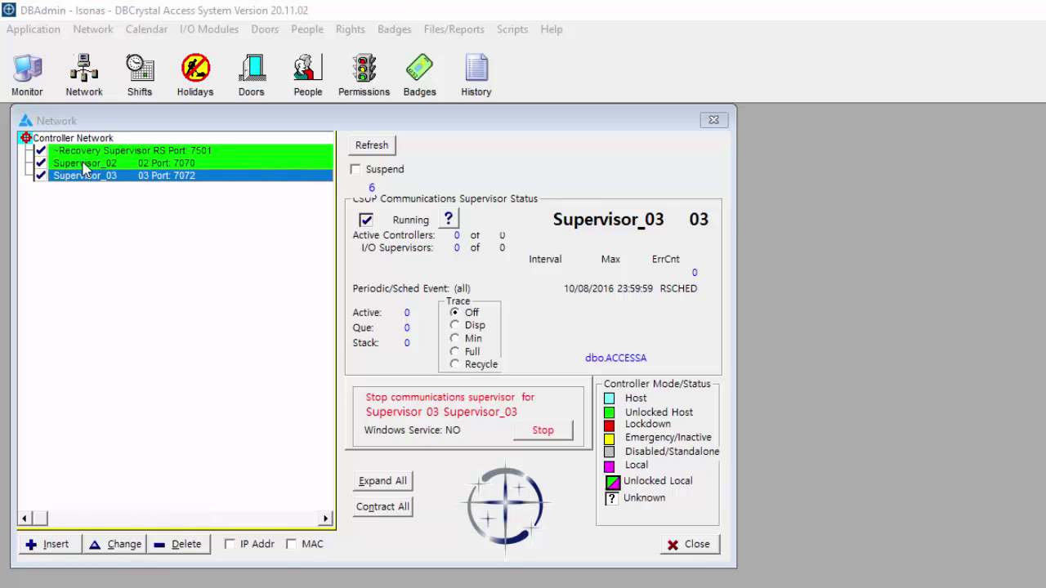
# Step: Add a door record named Office Door #1 under Supervisor_02 with connection address 192.168.1.60
pyautogui.click(85, 169)
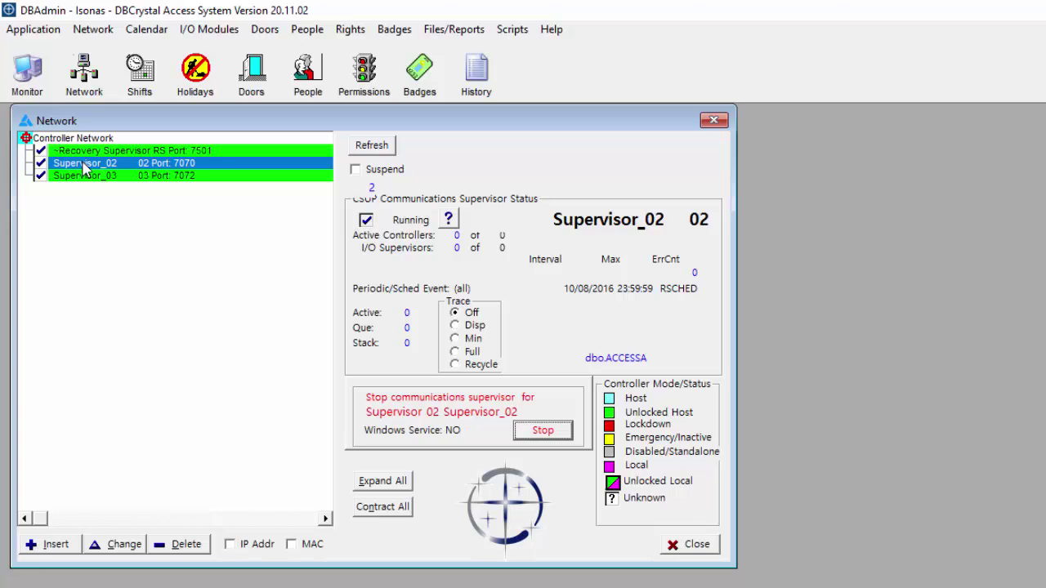
pyautogui.rightClick(84, 166)
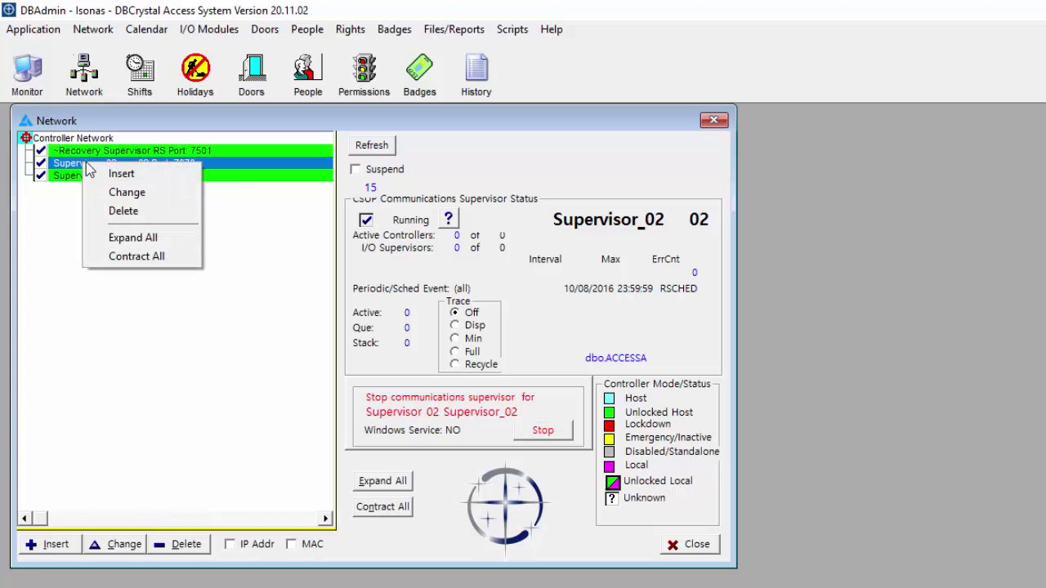
pyautogui.click(118, 174)
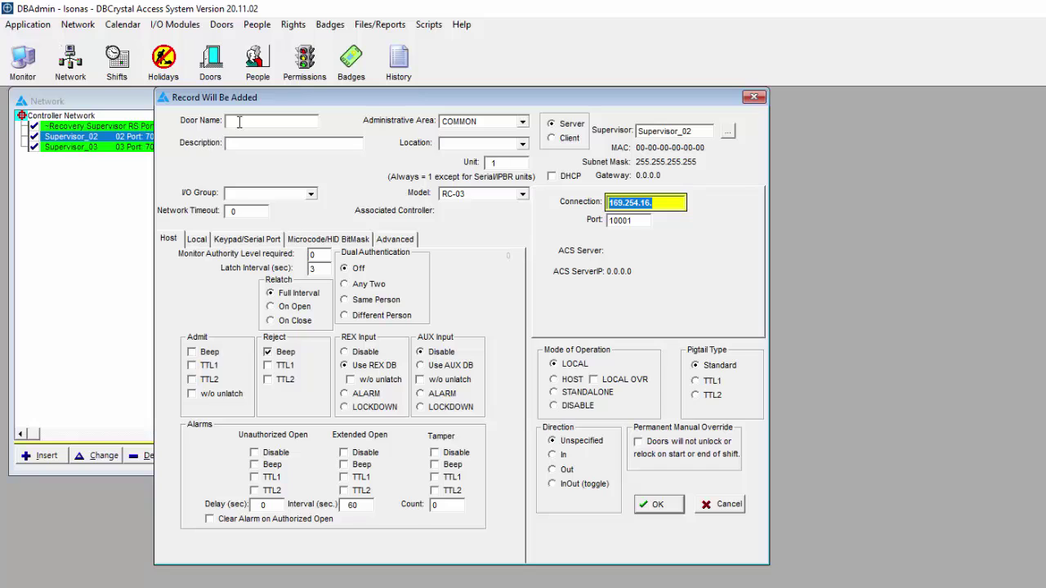
pyautogui.write('O')
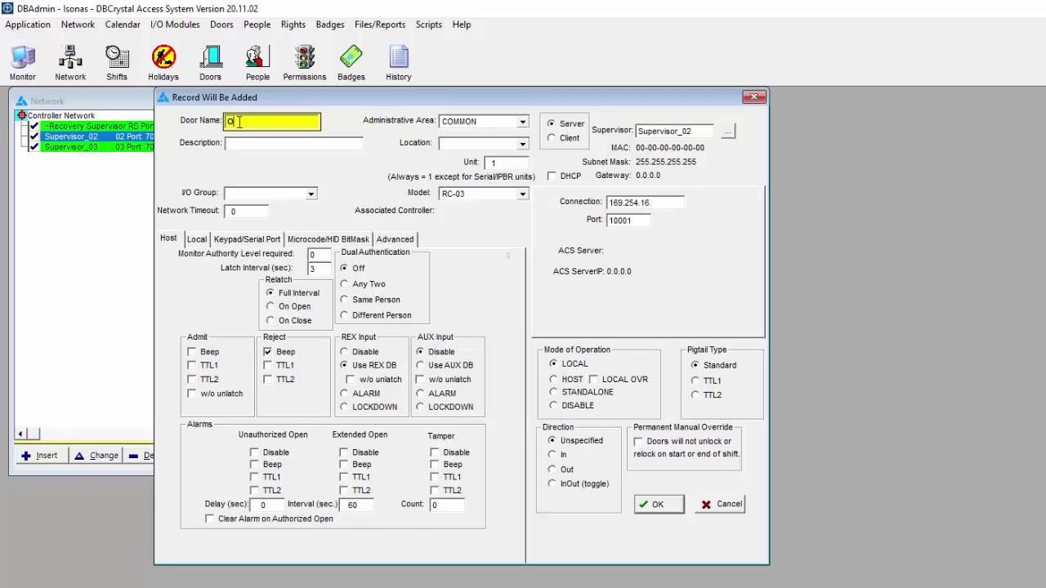
pyautogui.write('ffice Door #1')
pyautogui.moveTo(659, 204); pyautogui.dragTo(515, 302)
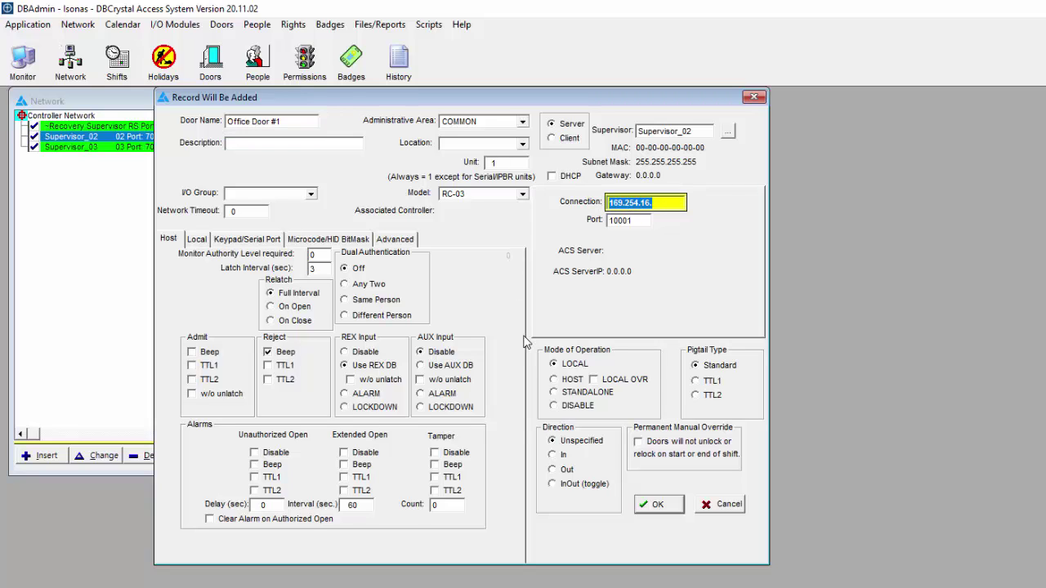
pyautogui.write('192.168.1.60')
pyautogui.click(658, 505)
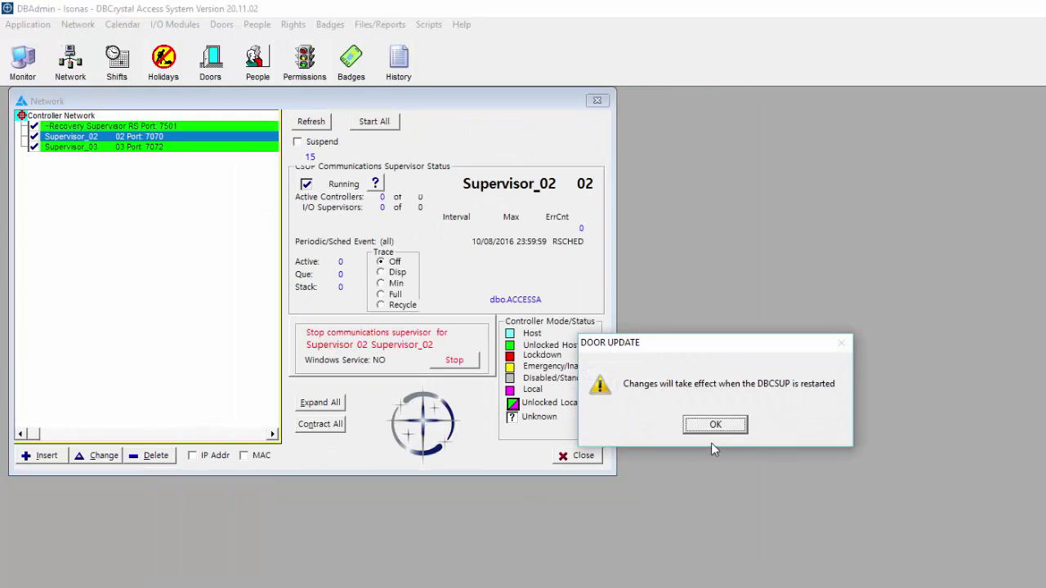
pyautogui.click(715, 425)
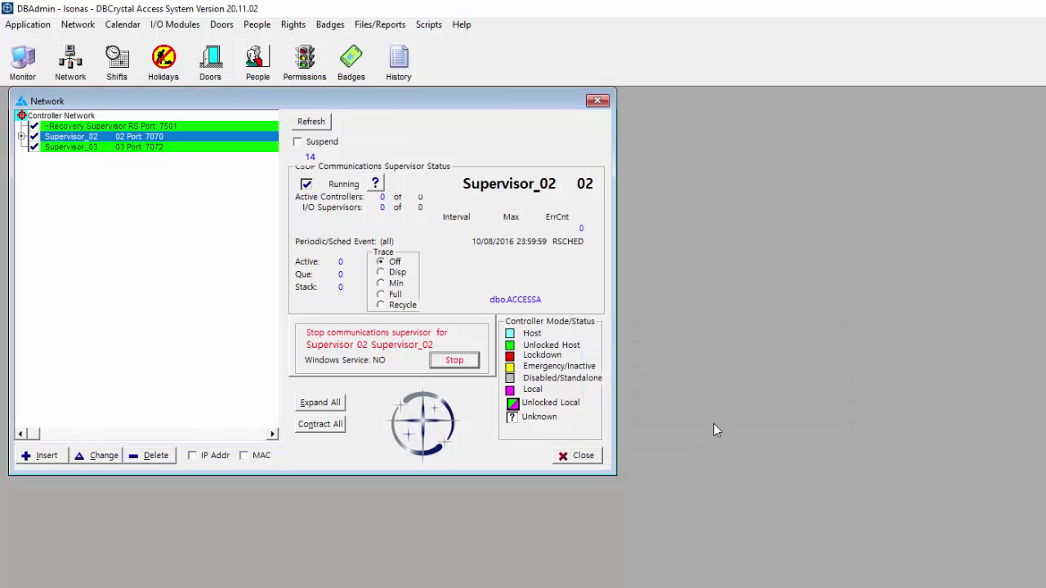
# Step: Add another door record under Supervisor_02, Warehouse Door #1 with connection address 192.168.1.61
pyautogui.rightClick(105, 134)
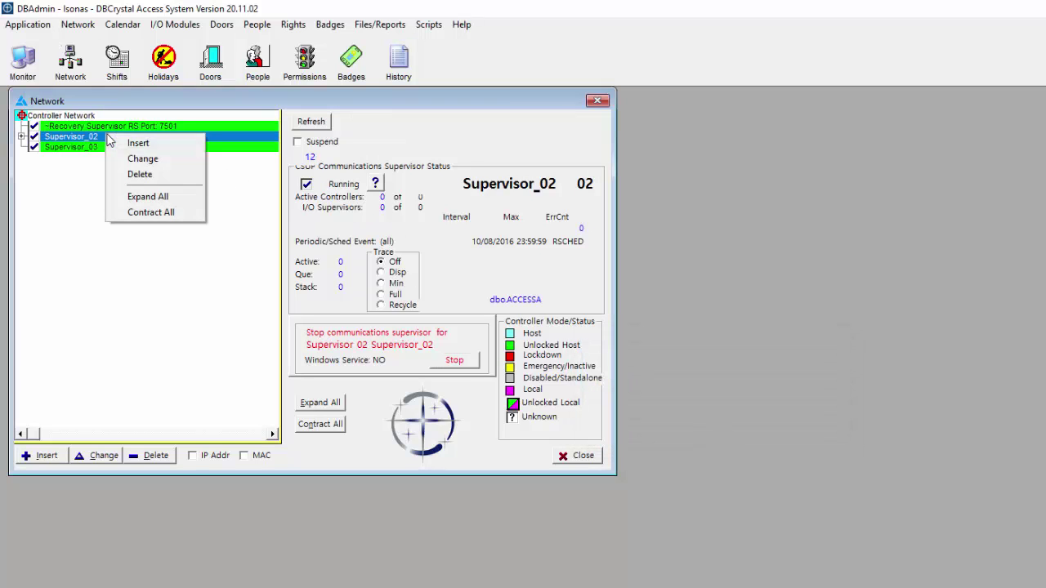
pyautogui.click(133, 142)
pyautogui.click(278, 127)
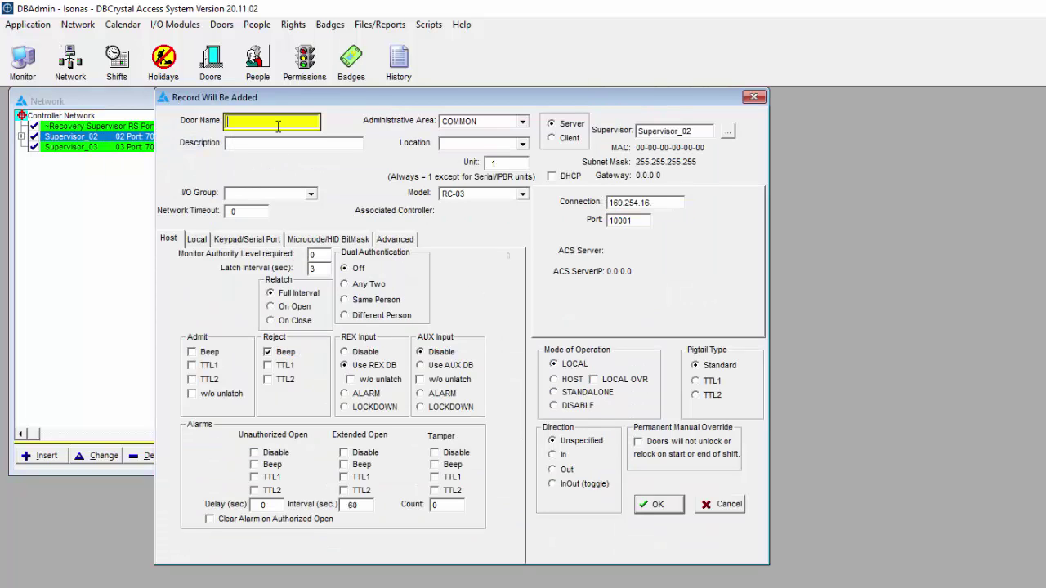
pyautogui.write('Warehouse Door #1')
pyautogui.click(657, 201)
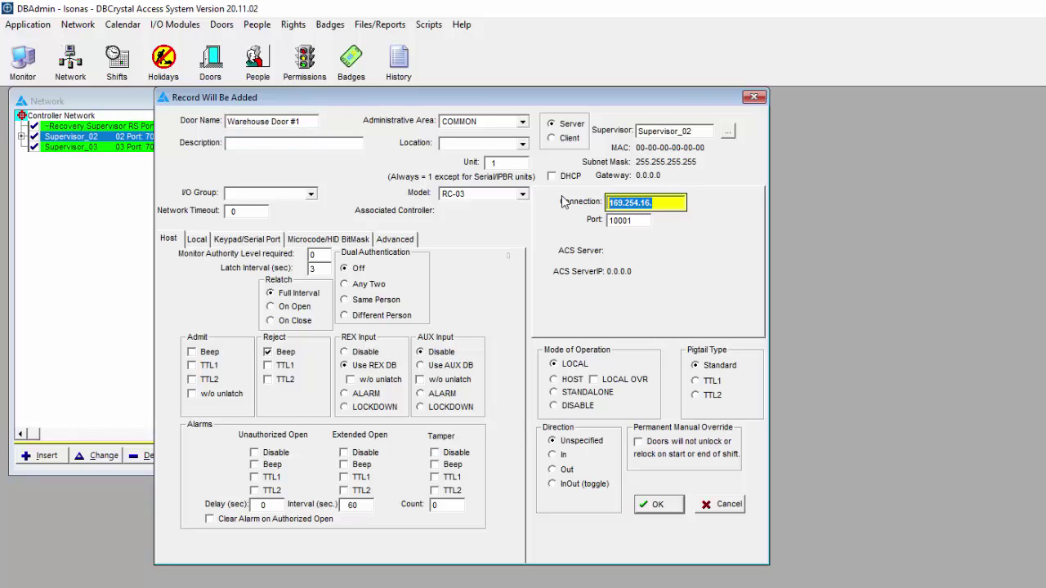
pyautogui.write('192.168.1.61')
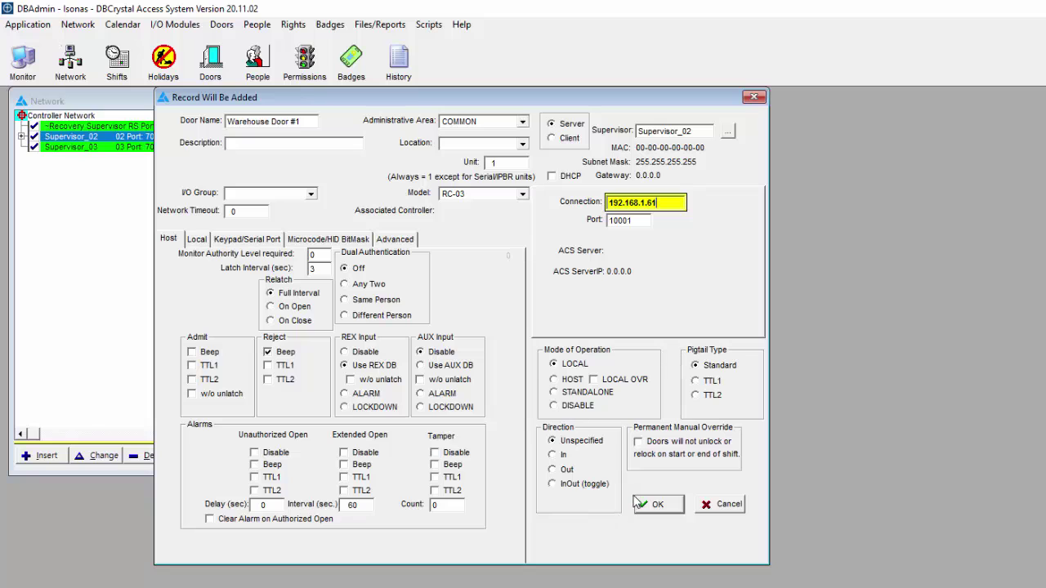
pyautogui.click(657, 505)
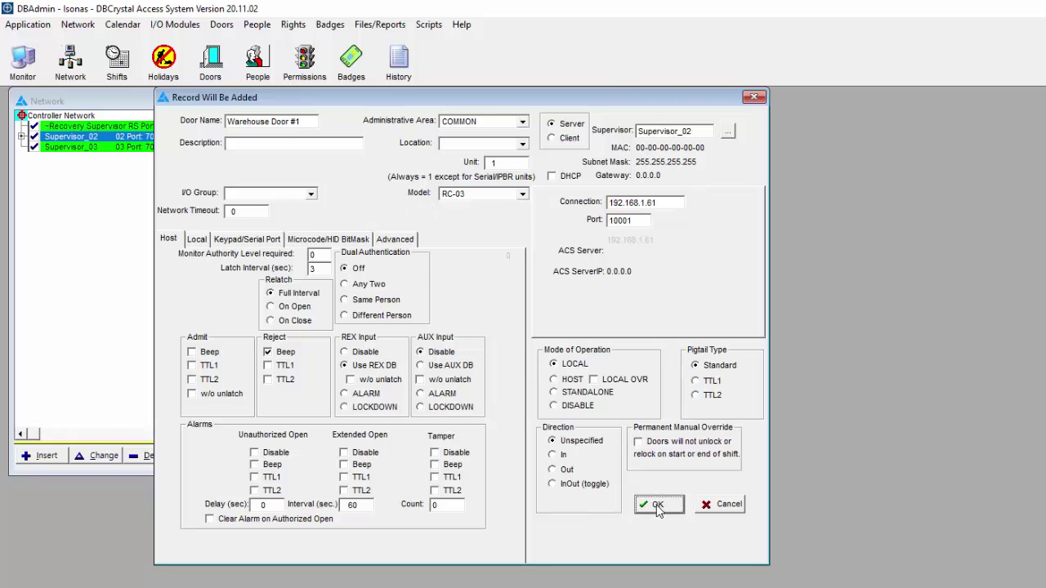
pyautogui.click(710, 425)
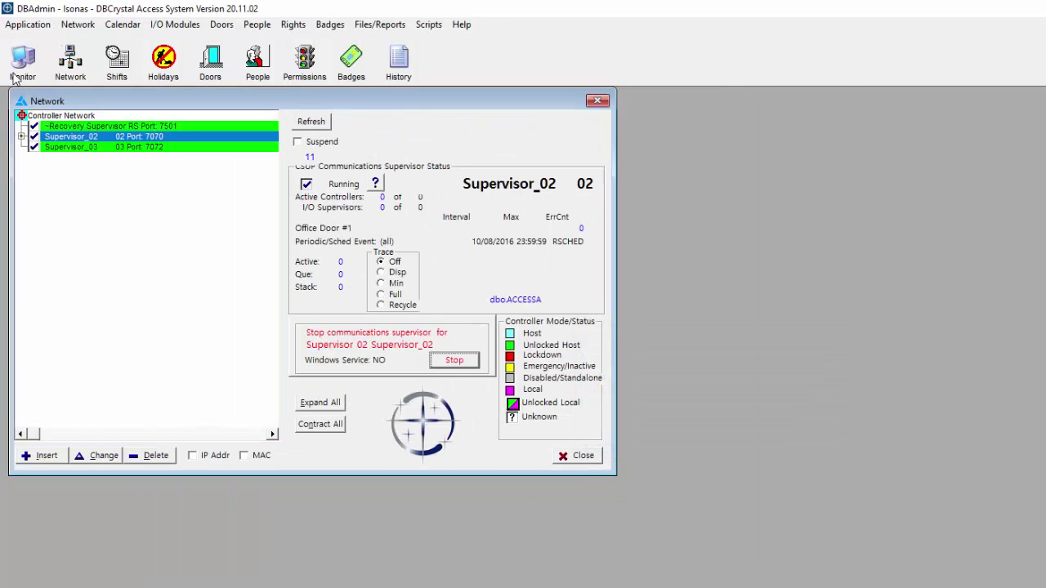
# Step: Fill in a new door record under Supervisor_02 named Cafeteria Door with connection address 192.168.1.70
pyautogui.rightClick(67, 138)
pyautogui.click(107, 162)
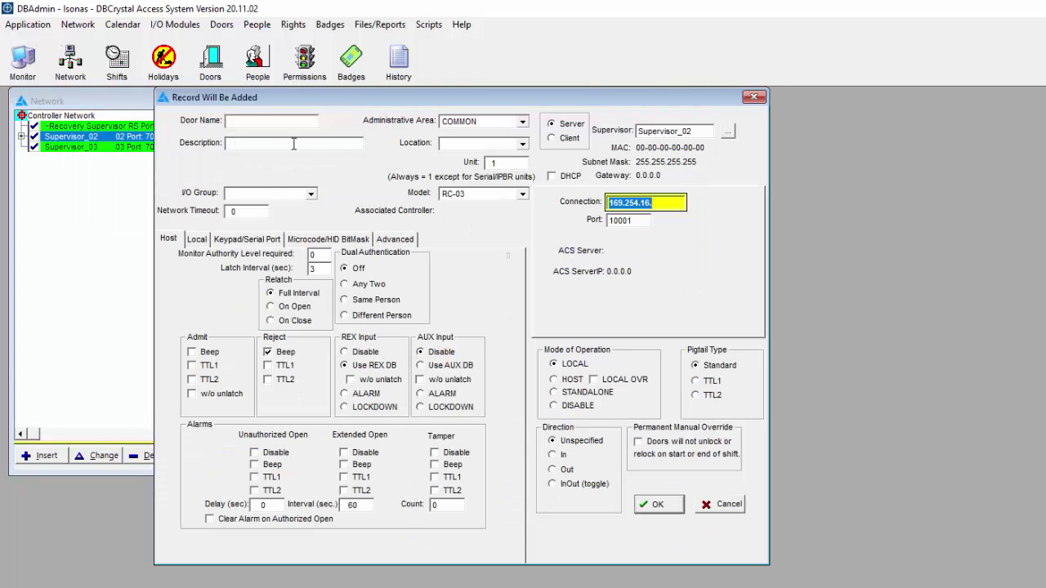
pyautogui.click(263, 122)
pyautogui.write('C')
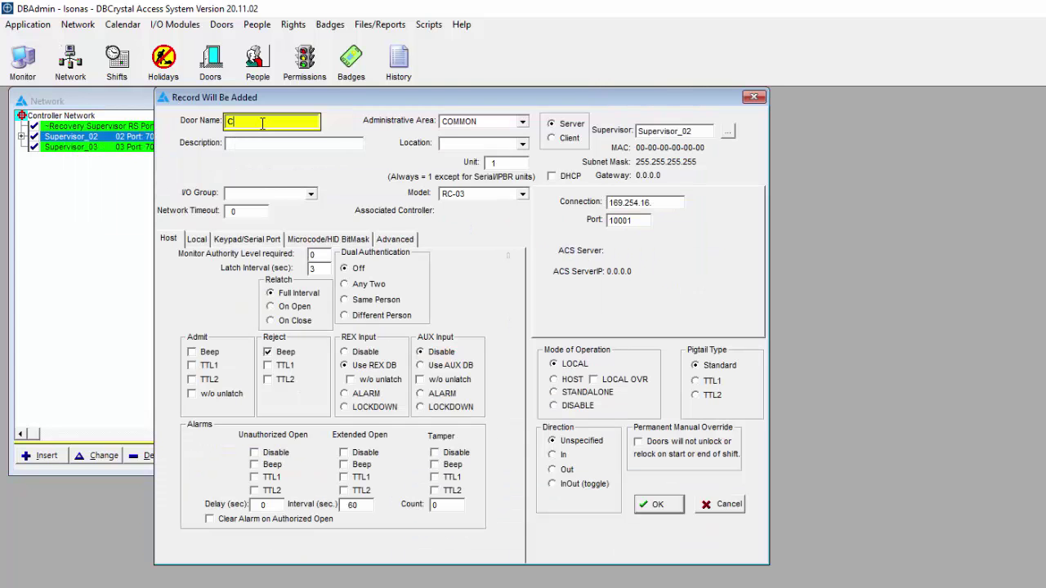
pyautogui.write('afeteria Door')
pyautogui.click(628, 206)
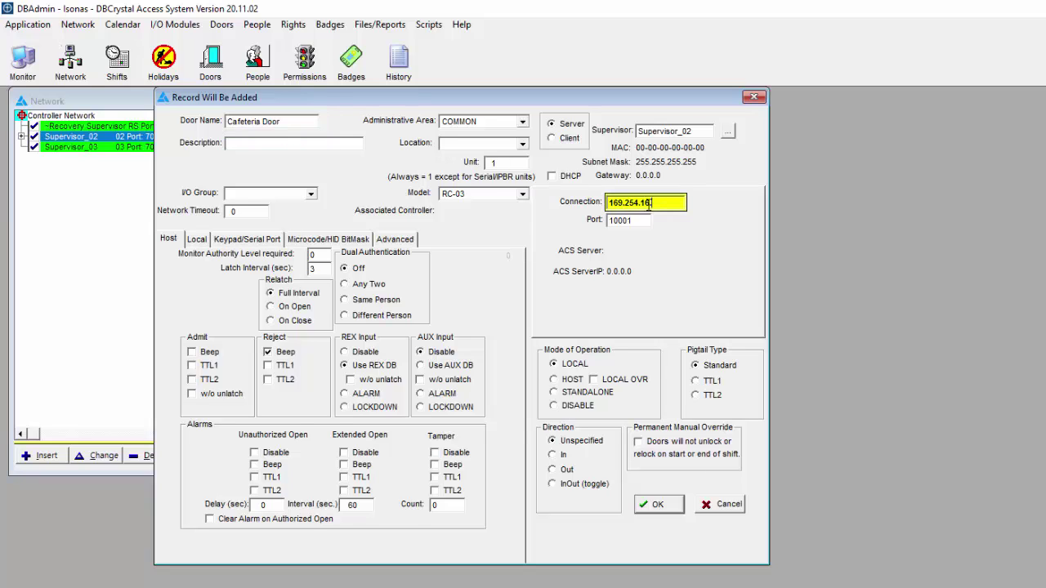
pyautogui.write('192.168.1.70')
# Step: Look over the location and model choices for Cafeteria Door, keep model RC-03, and save the record
pyautogui.click(298, 144)
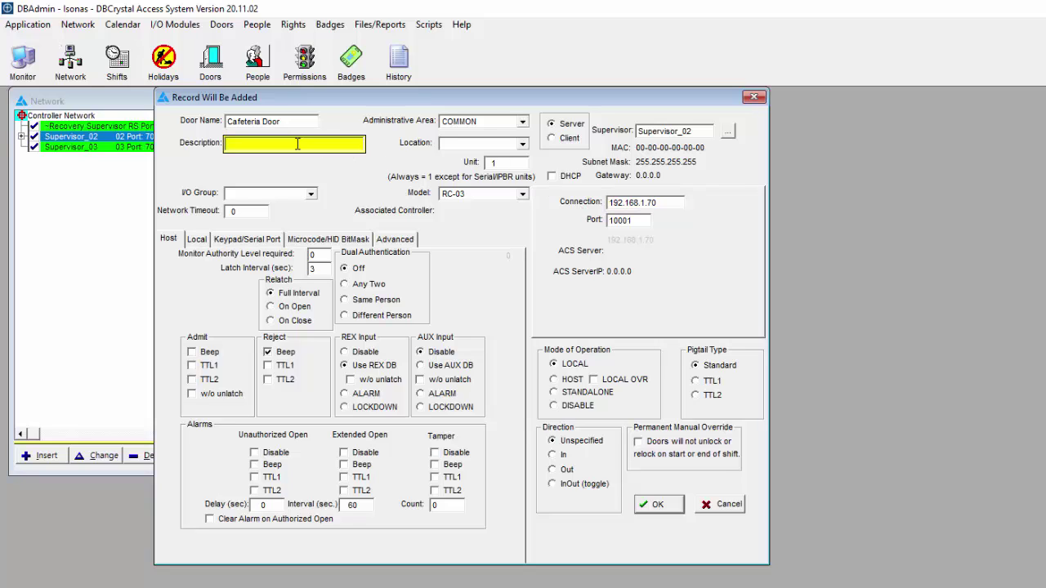
pyautogui.click(479, 146)
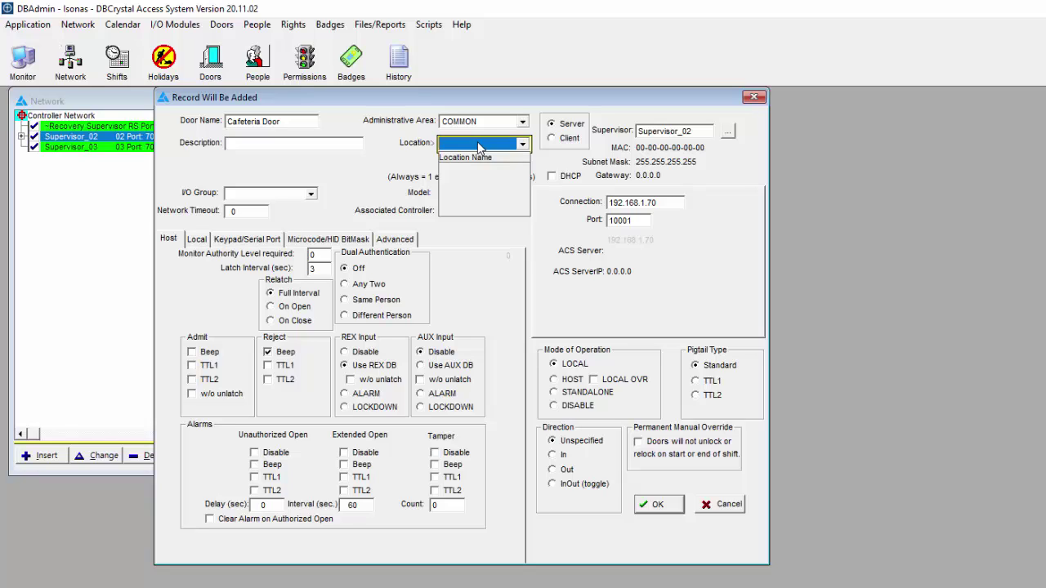
pyautogui.click(523, 249)
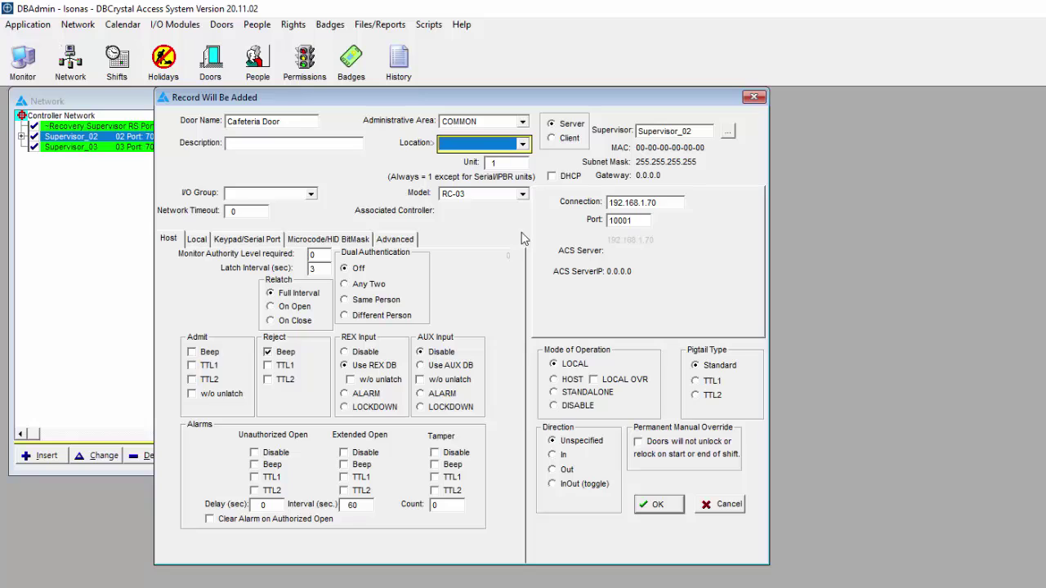
pyautogui.click(522, 194)
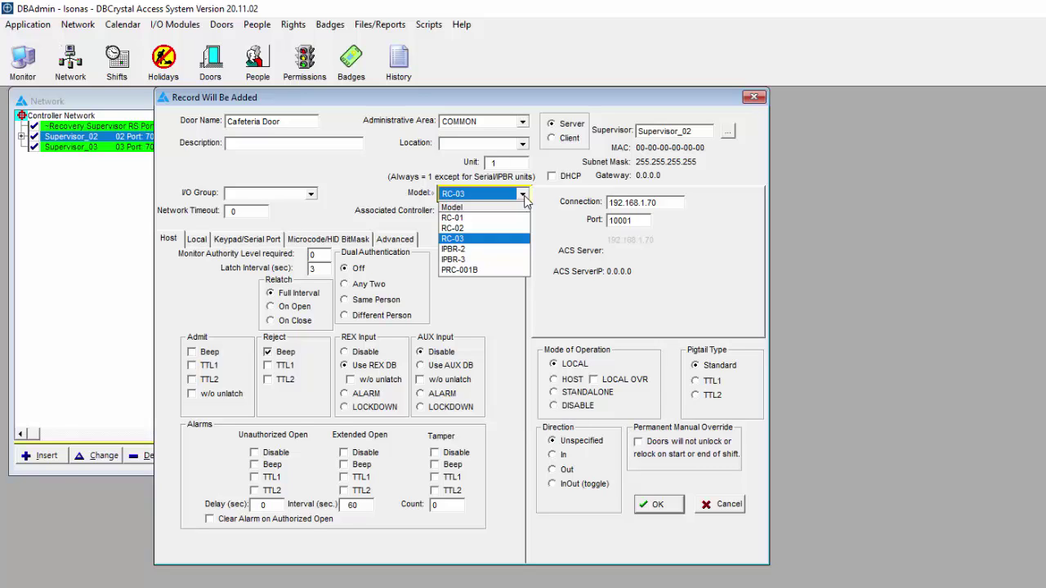
pyautogui.click(524, 196)
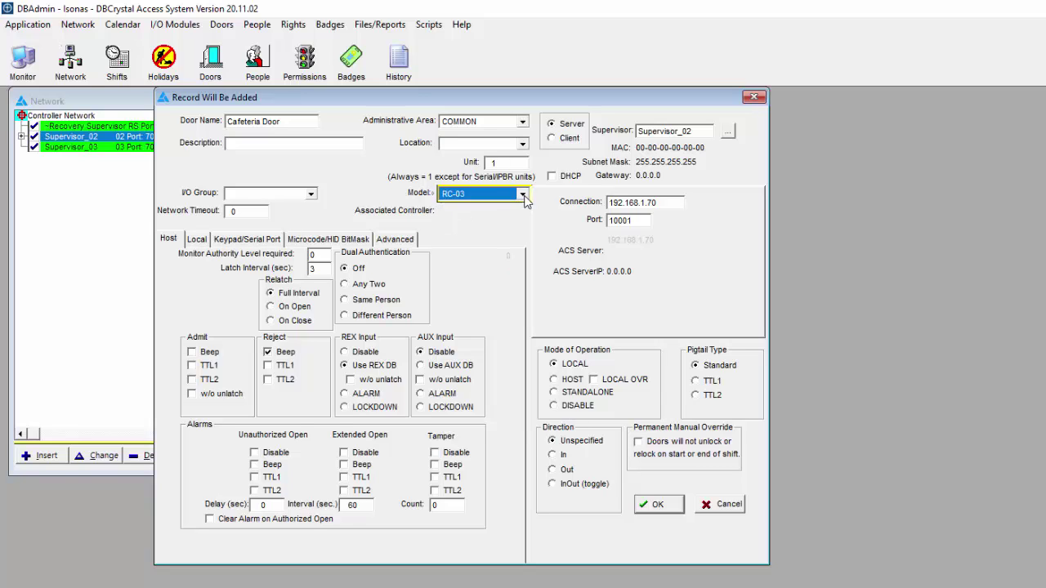
pyautogui.click(658, 505)
pyautogui.press('Return')
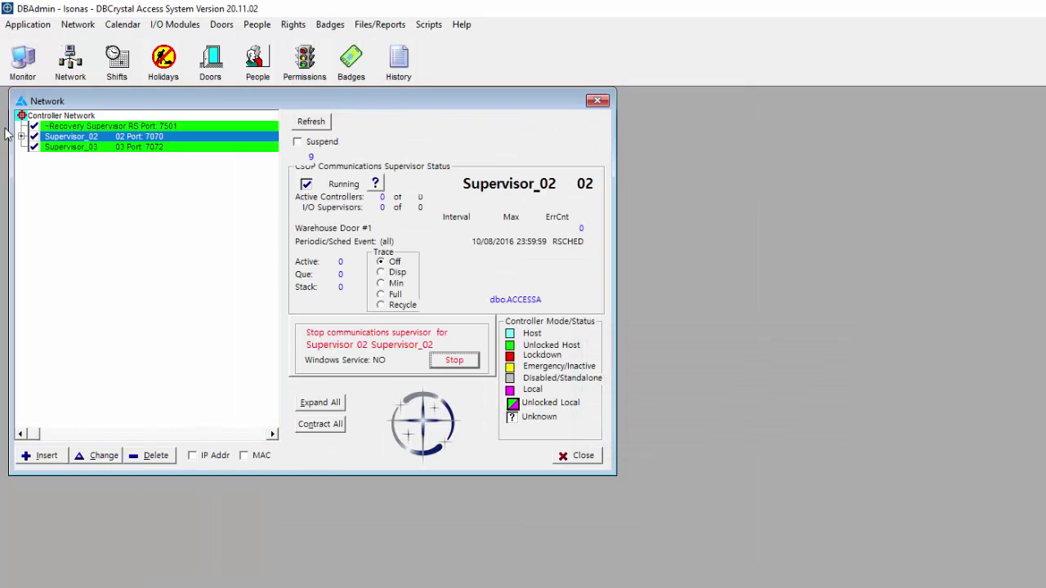
# Step: Expand Supervisor_02 to list its doors, and restart its communications supervisor to apply the door changes
pyautogui.click(23, 137)
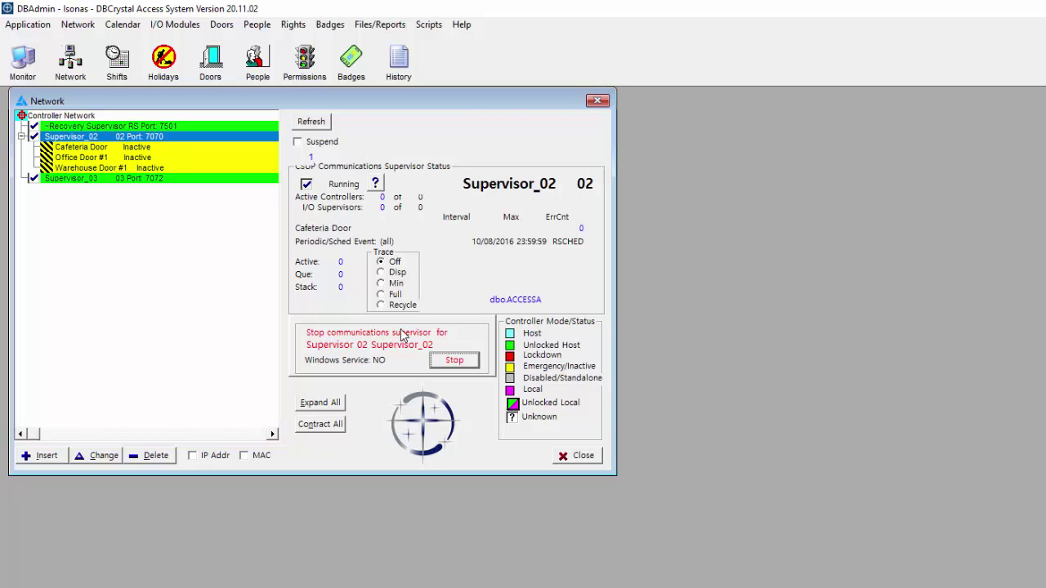
pyautogui.click(456, 360)
pyautogui.click(677, 425)
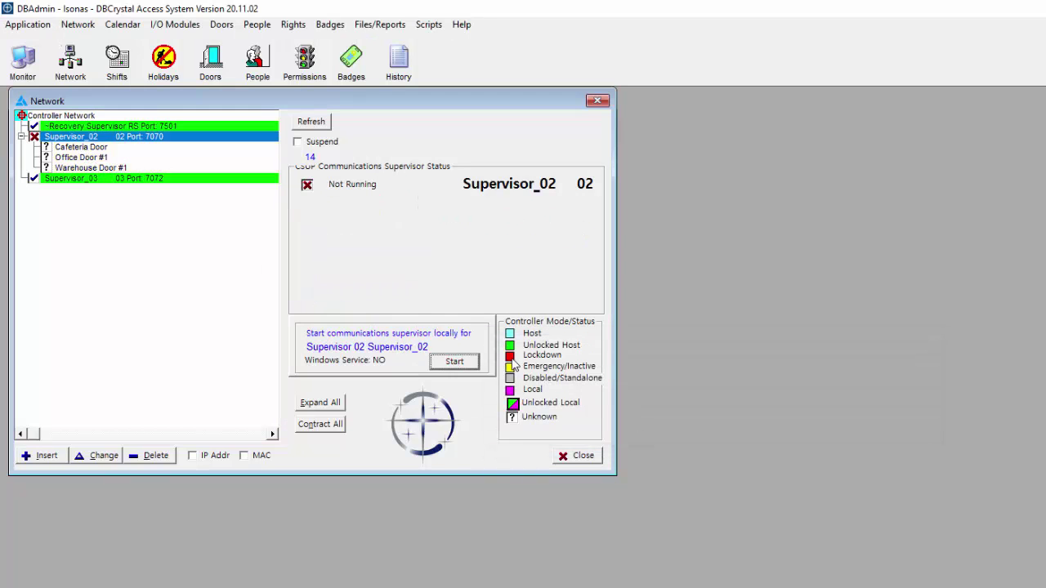
pyautogui.click(455, 365)
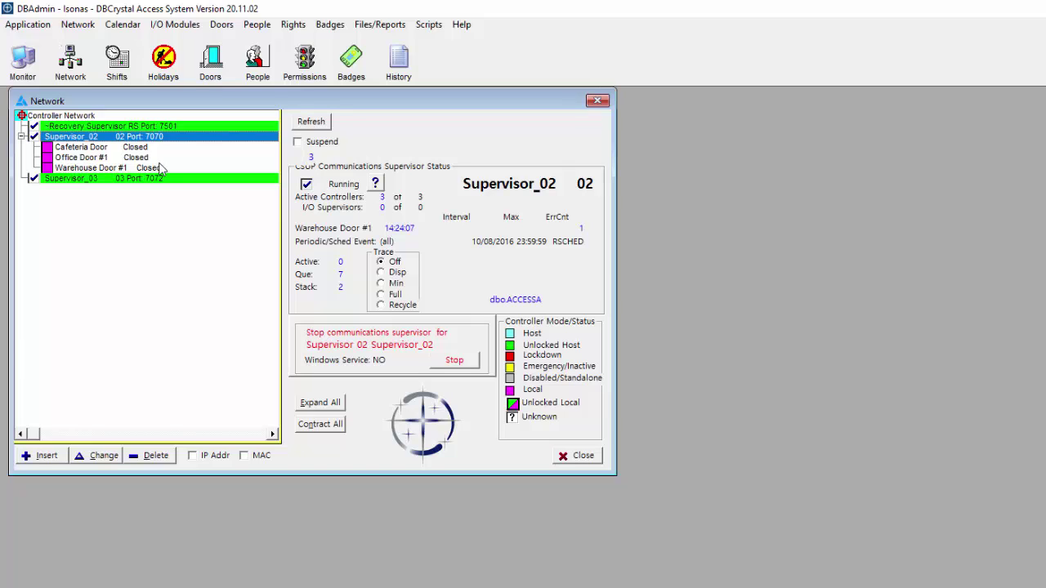
# Step: Start a new door record under Supervisor_03 named Office Door #2 and set its model to IPBR-2
pyautogui.rightClick(79, 184)
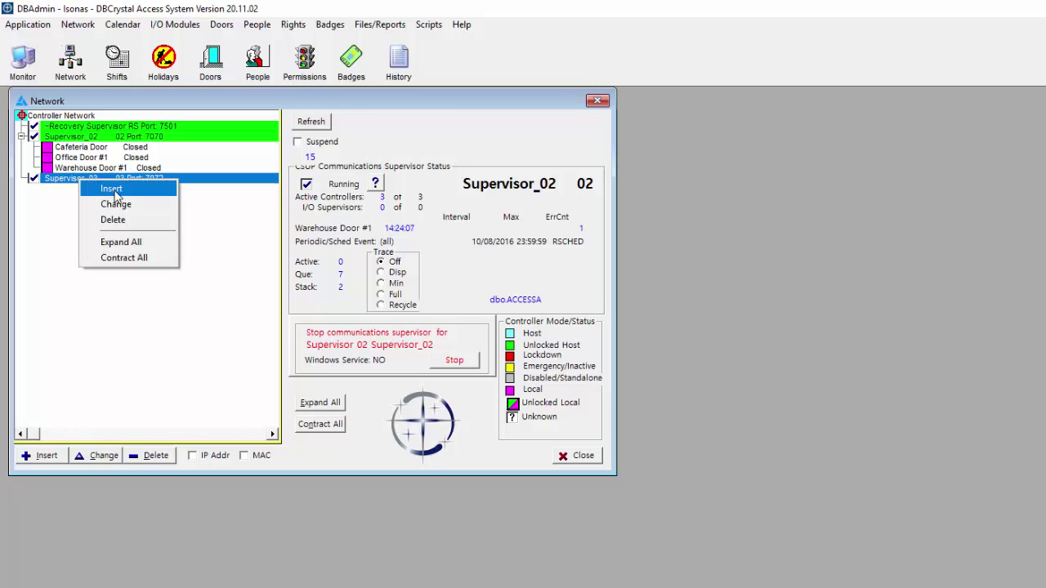
pyautogui.click(112, 190)
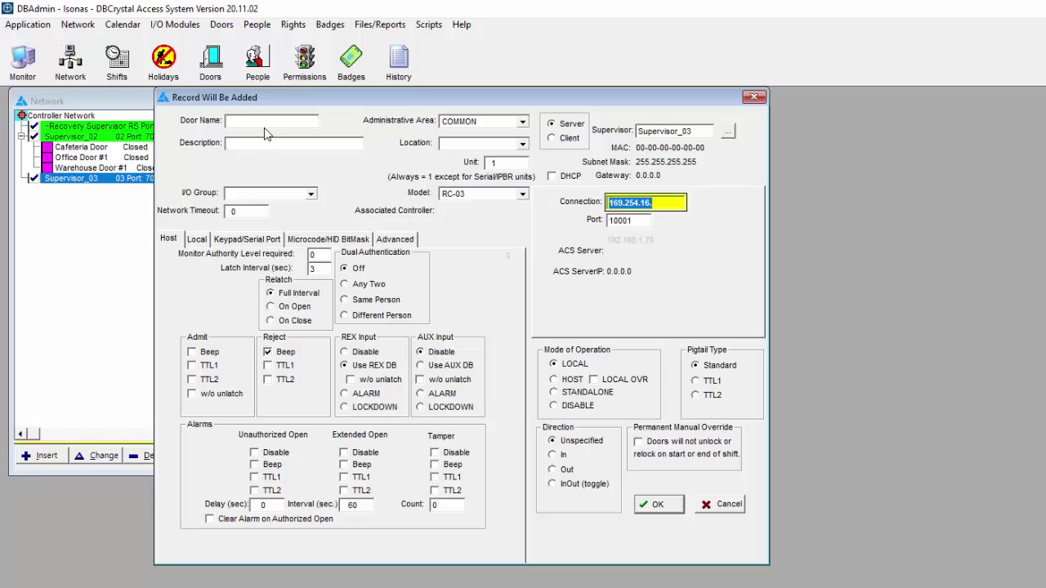
pyautogui.click(263, 121)
pyautogui.write('Offi')
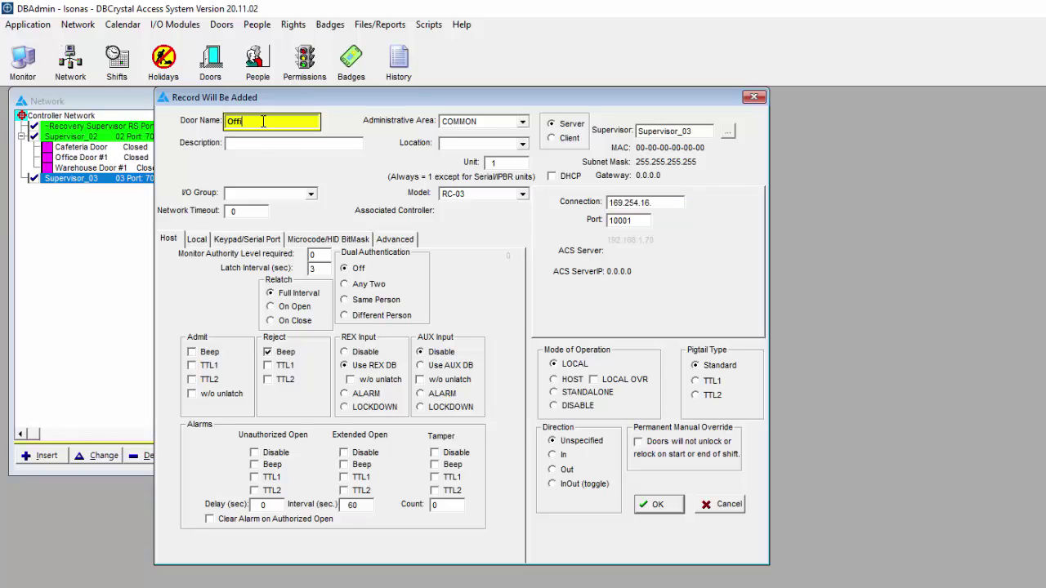
pyautogui.write('ce Door #2')
pyautogui.click(493, 198)
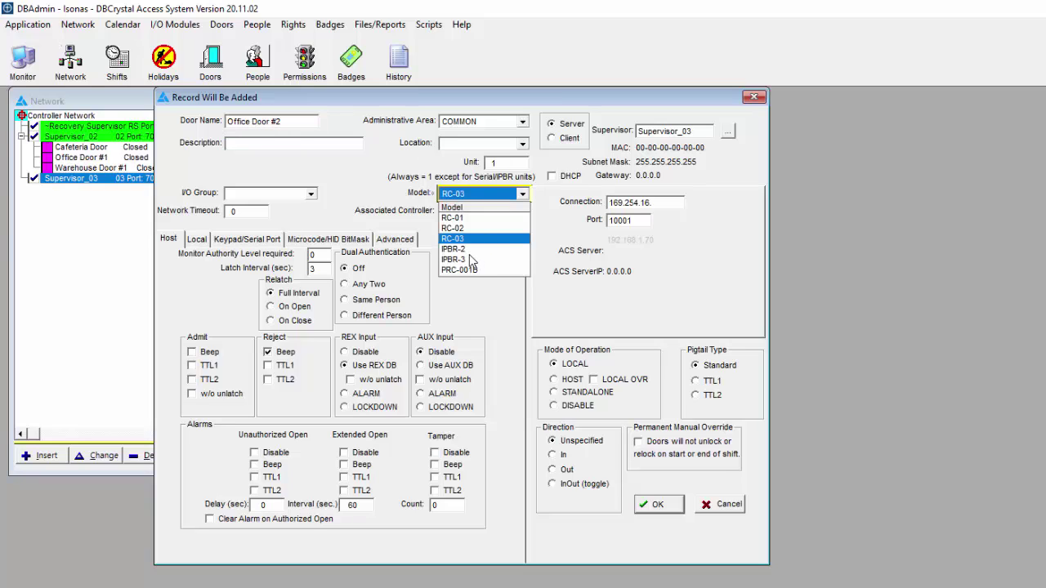
pyautogui.click(453, 249)
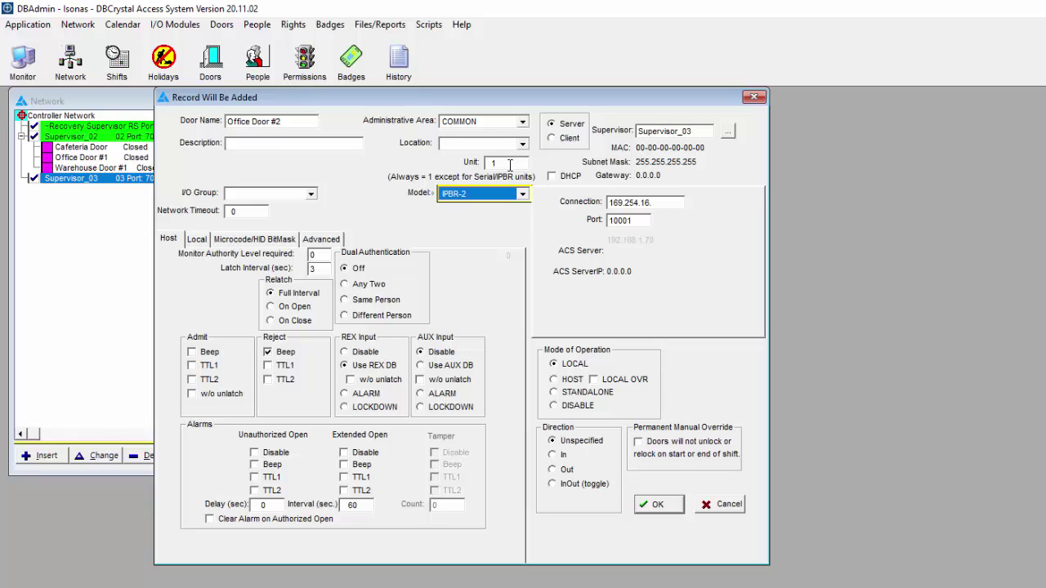
# Step: Set the connection address of Office Door #2 to 192.168.1.63, save the record and acknowledge the door update notice
pyautogui.click(510, 162)
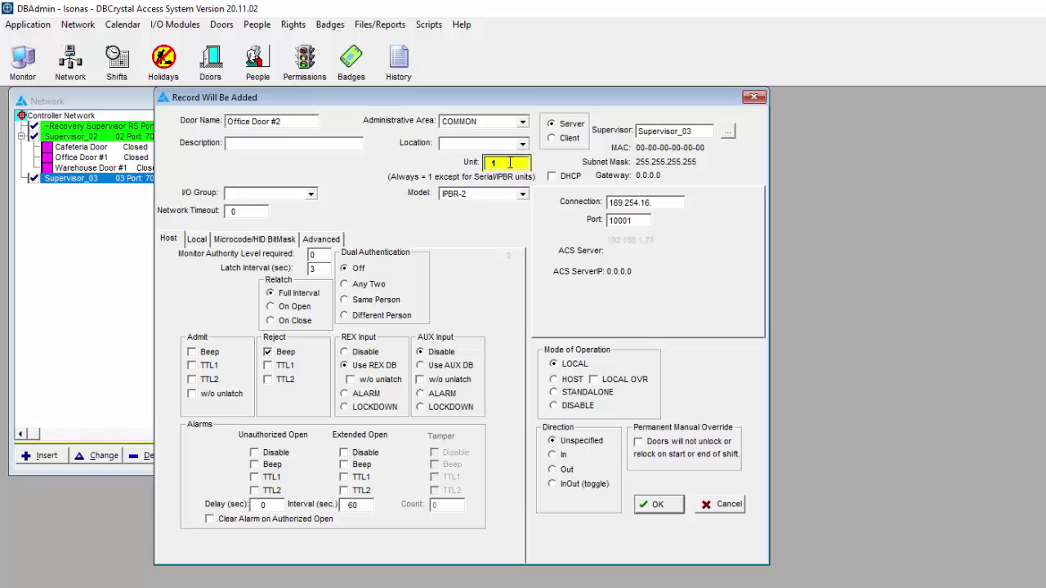
pyautogui.press('Tab')
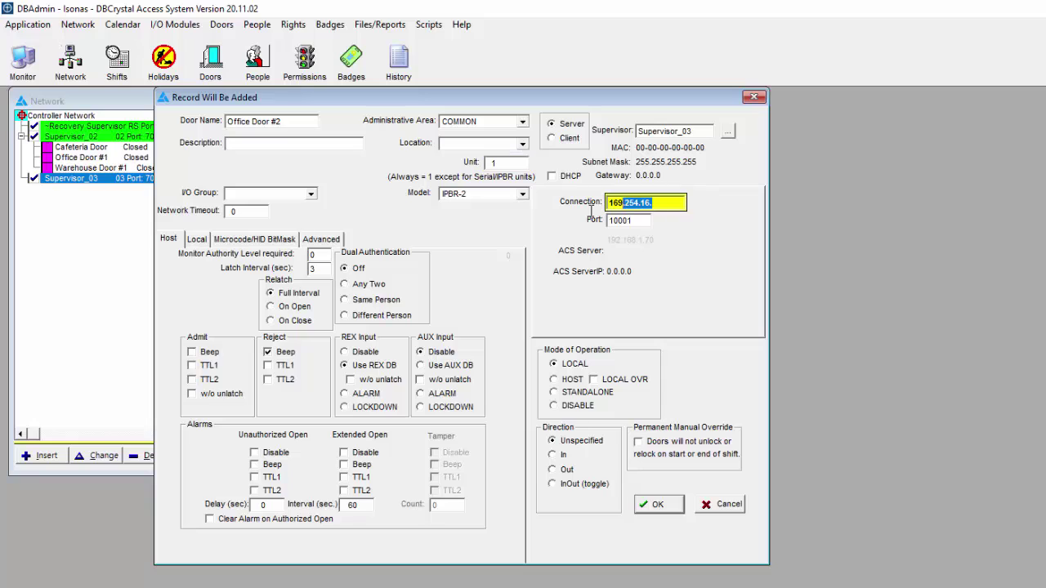
pyautogui.write('192.168.1.63')
pyautogui.press('Tab')
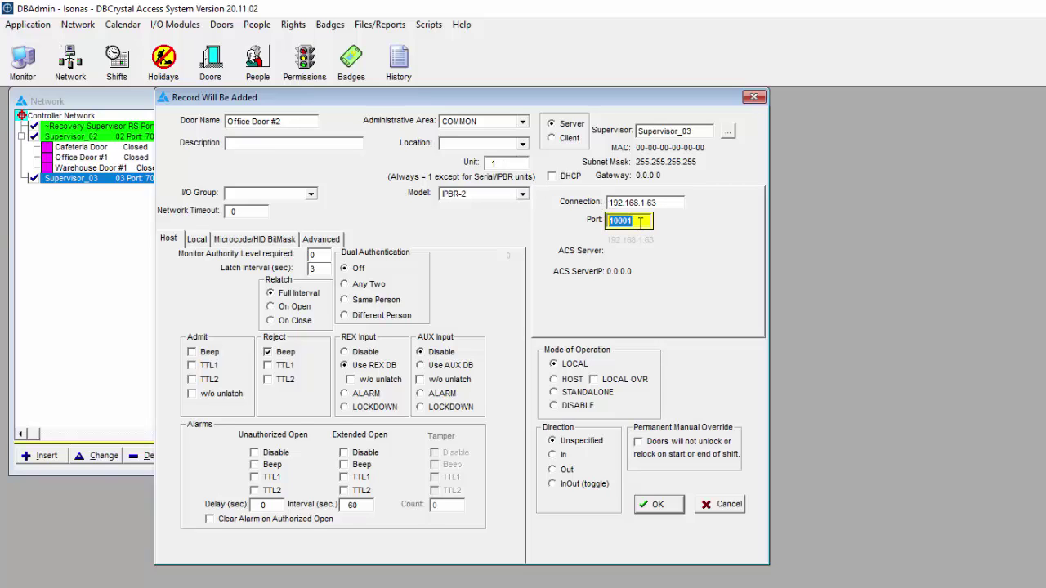
pyautogui.click(657, 505)
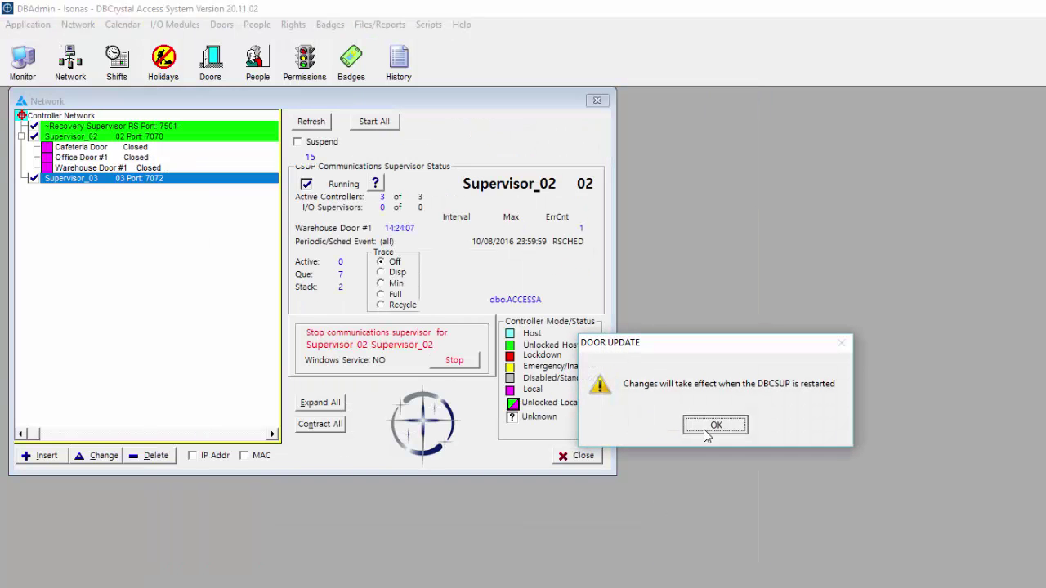
pyautogui.click(715, 425)
# Step: Start another door record under Supervisor_03 named Warehouse Door #2, with model IPBR-2 and unit 2
pyautogui.rightClick(77, 186)
pyautogui.click(104, 190)
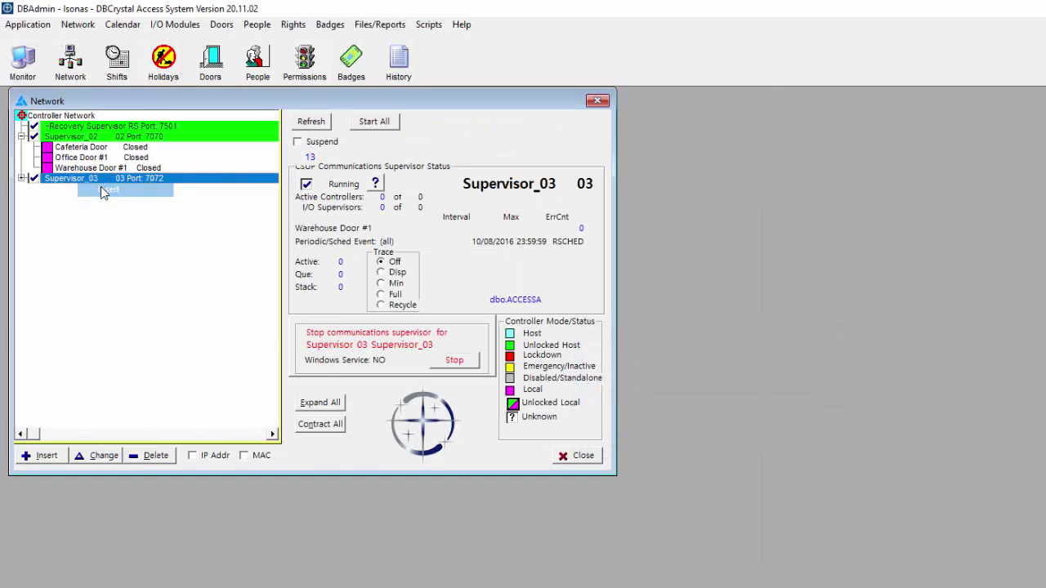
pyautogui.click(279, 119)
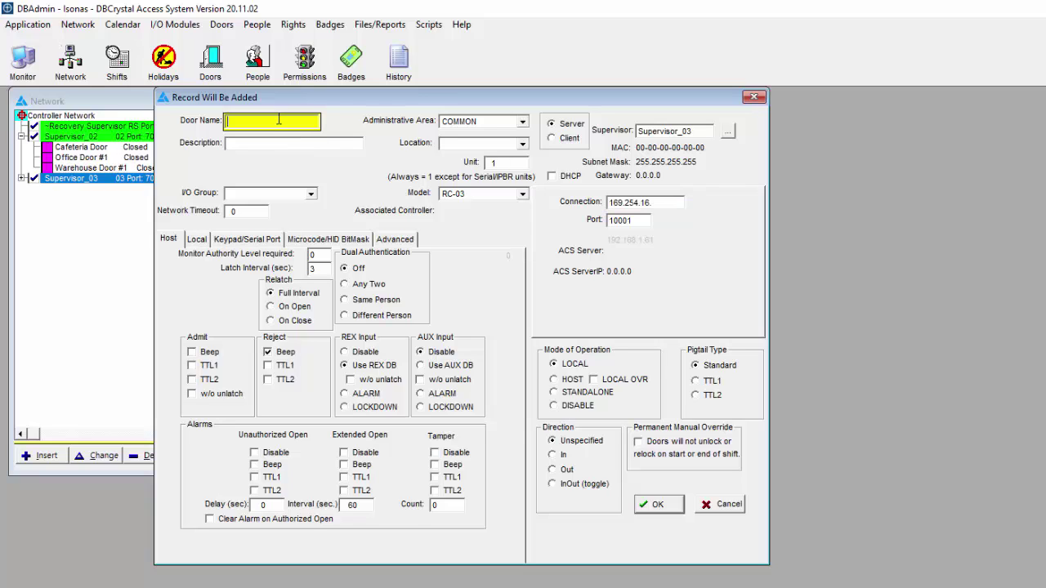
pyautogui.write('Warehouse Door #2')
pyautogui.click(522, 194)
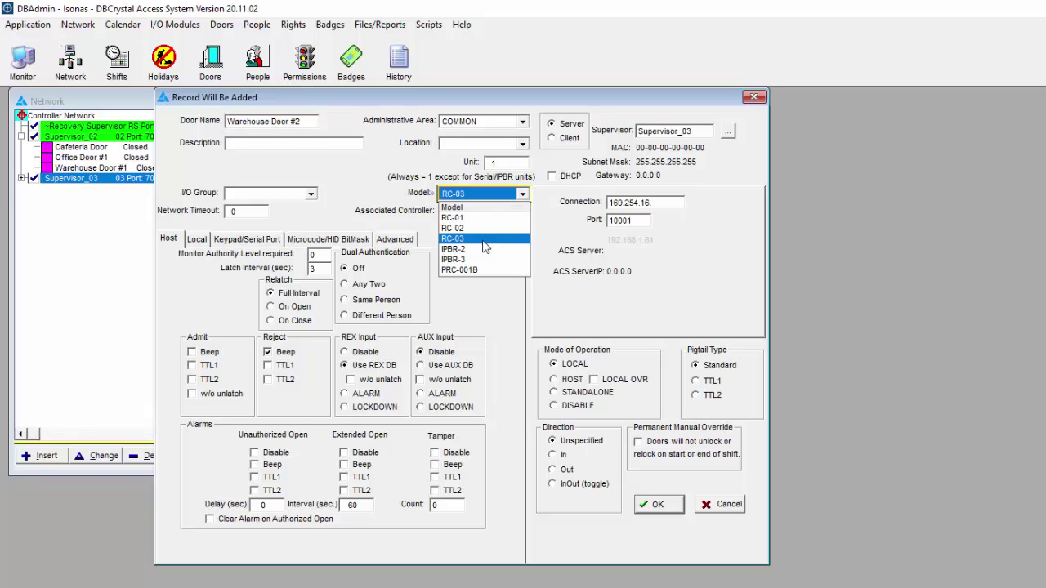
pyautogui.click(482, 254)
pyautogui.doubleClick(508, 163)
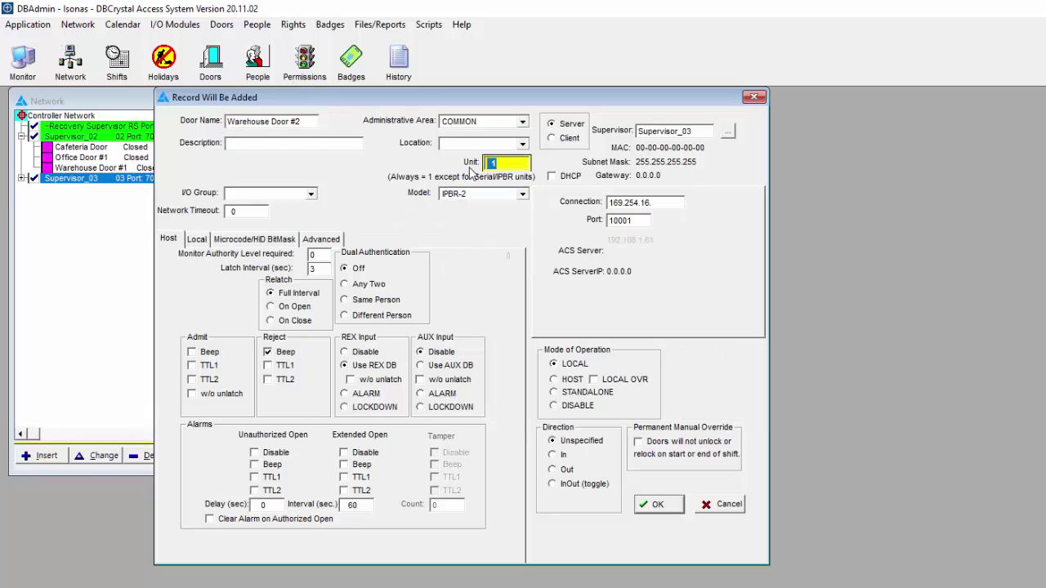
pyautogui.write('2')
# Step: Give Warehouse Door #2 port 10002 and connection address 192.168.1.63, and save the record
pyautogui.doubleClick(644, 221)
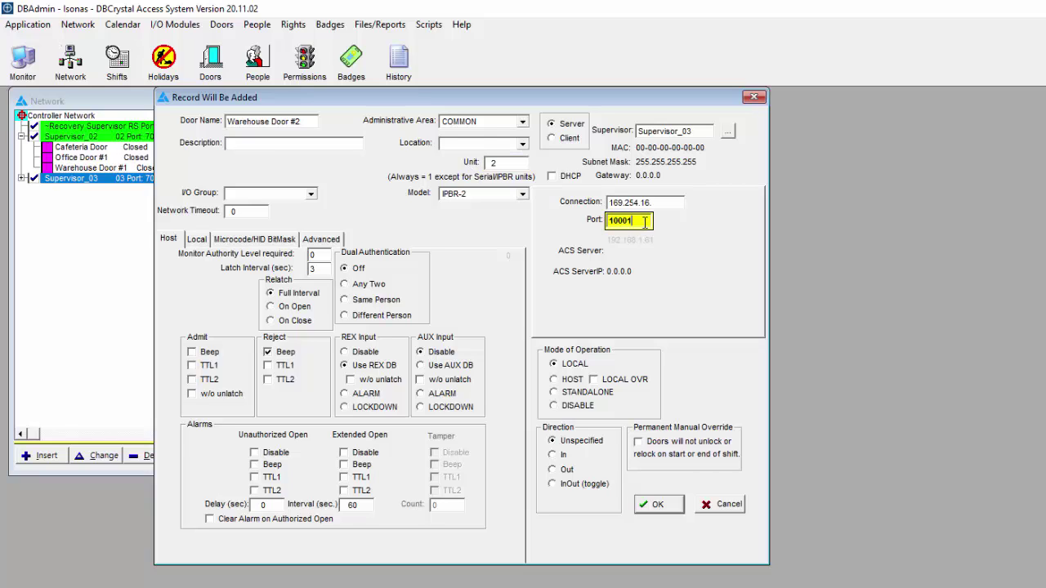
pyautogui.press('BackSpace')
pyautogui.write('2')
pyautogui.doubleClick(663, 201)
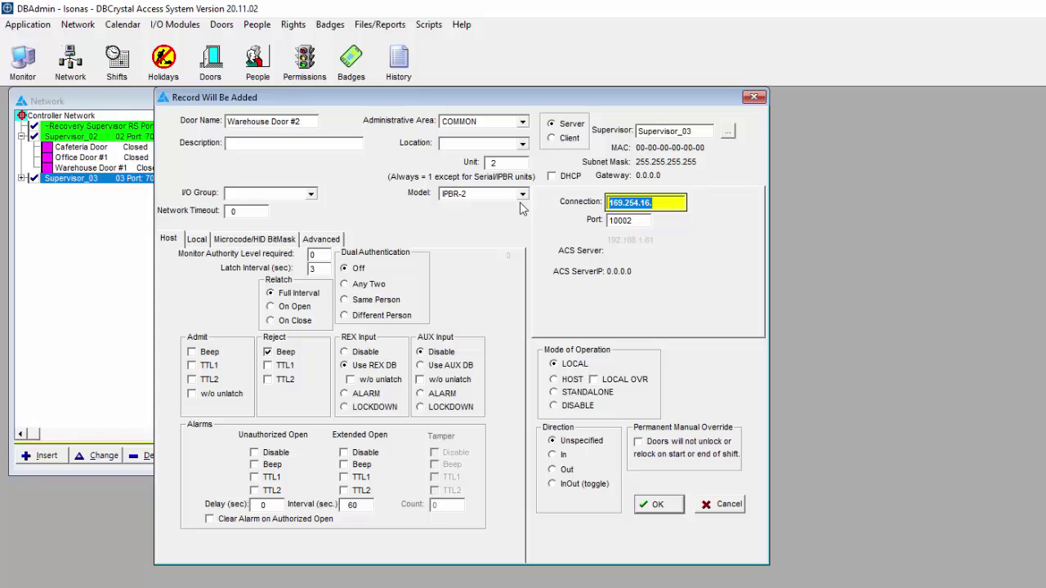
pyautogui.write('192.168.1.63')
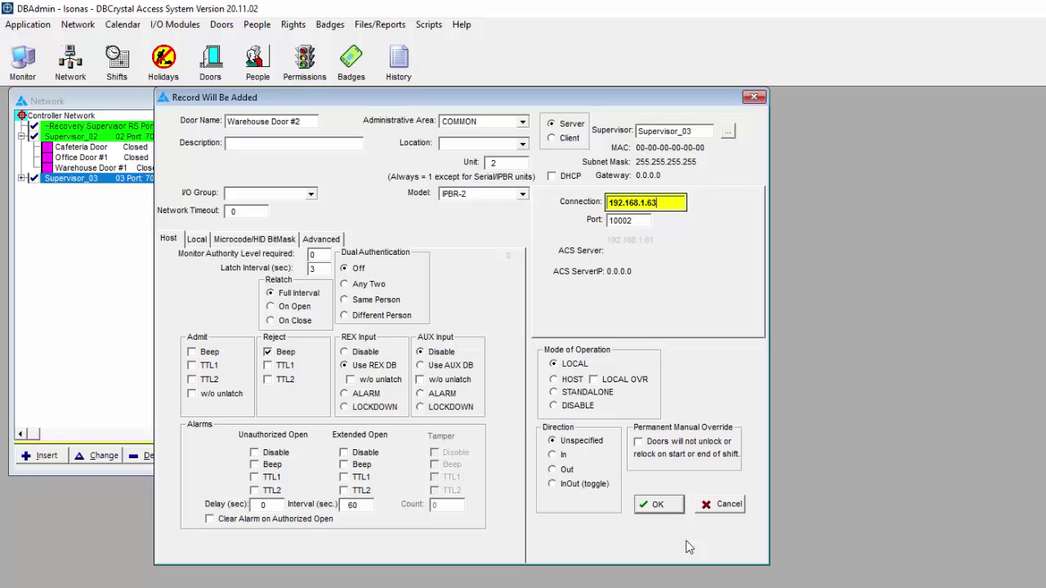
pyautogui.click(660, 504)
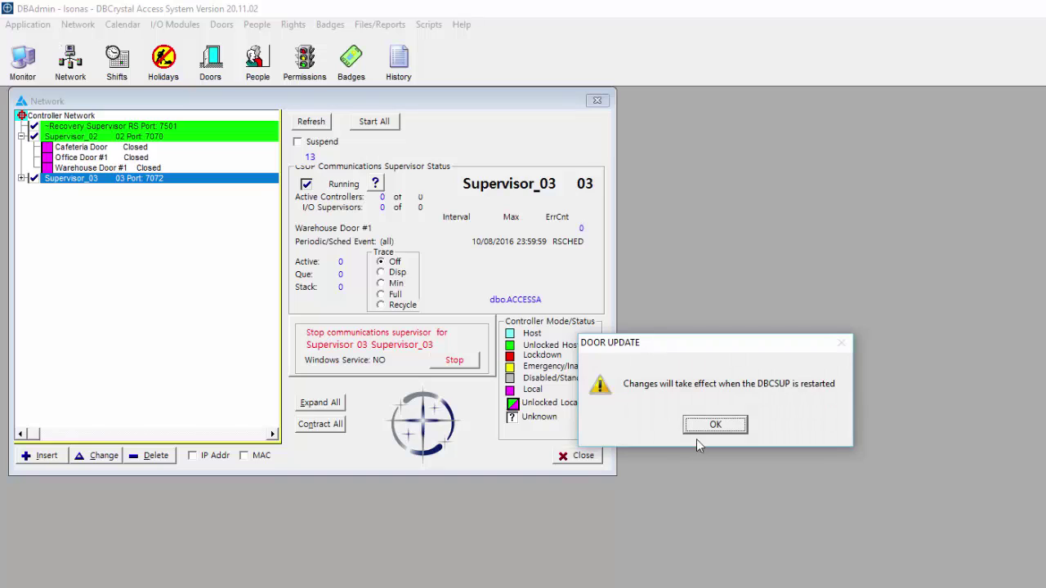
pyautogui.click(713, 425)
# Step: Expand Supervisor_03 to list its doors, and restart its communications supervisor to apply the new door records
pyautogui.click(23, 178)
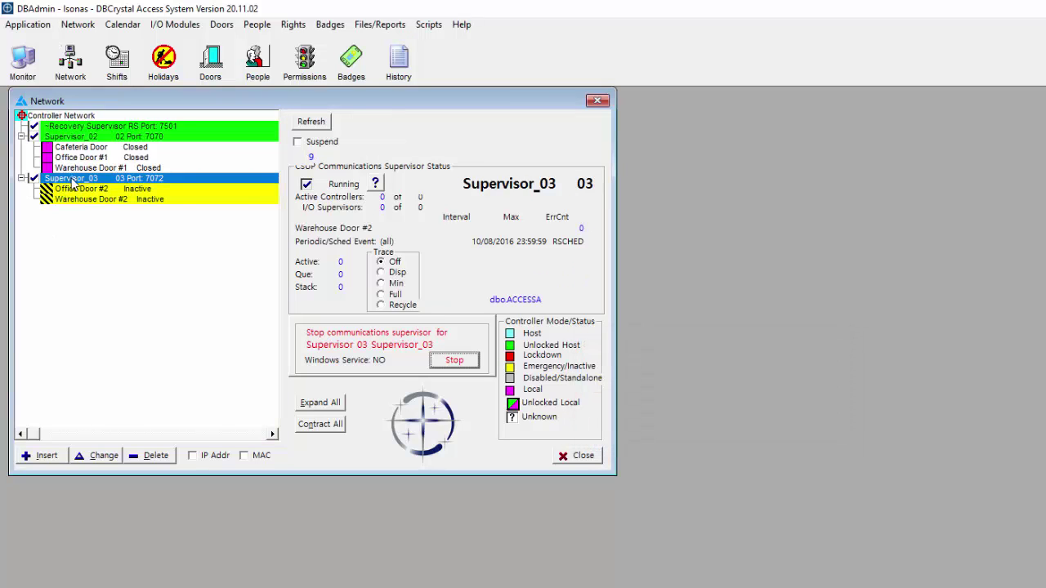
pyautogui.click(456, 362)
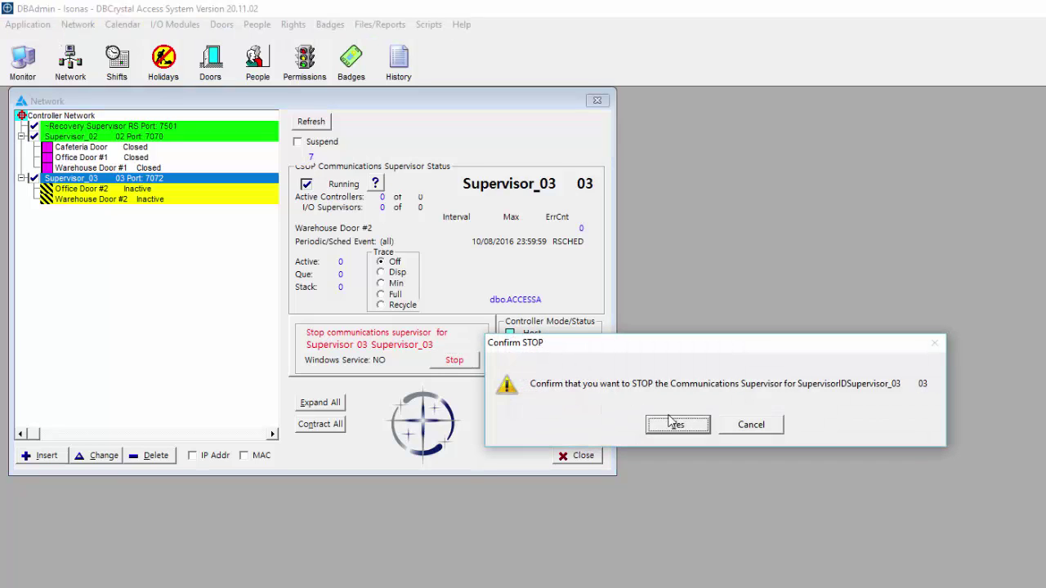
pyautogui.click(701, 427)
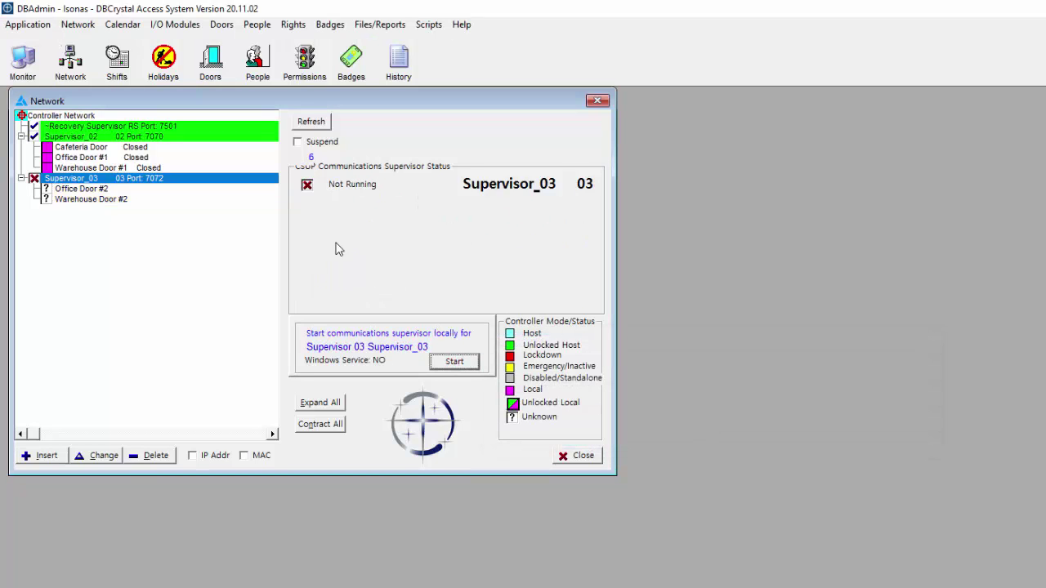
pyautogui.click(454, 361)
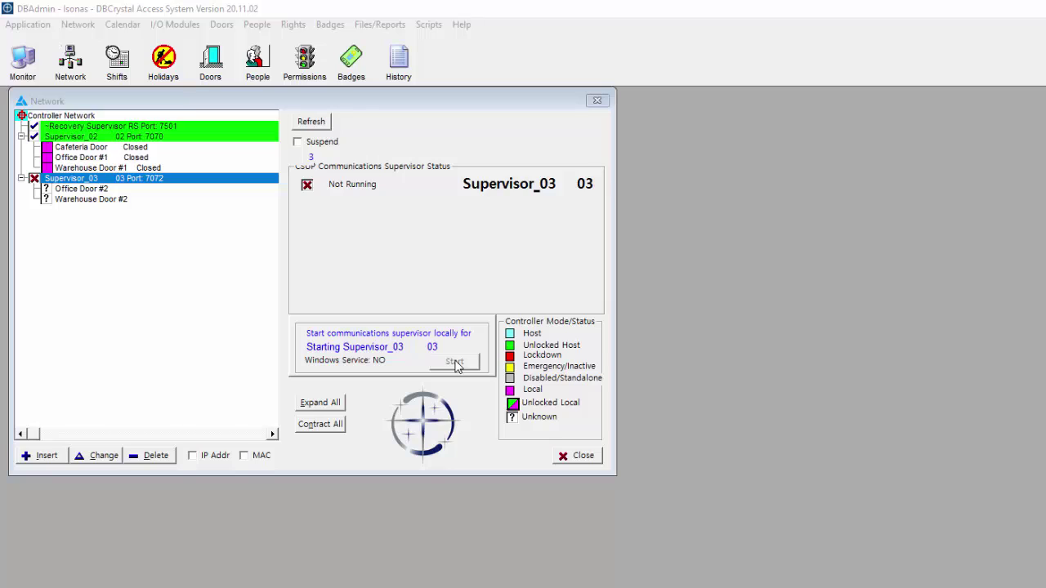